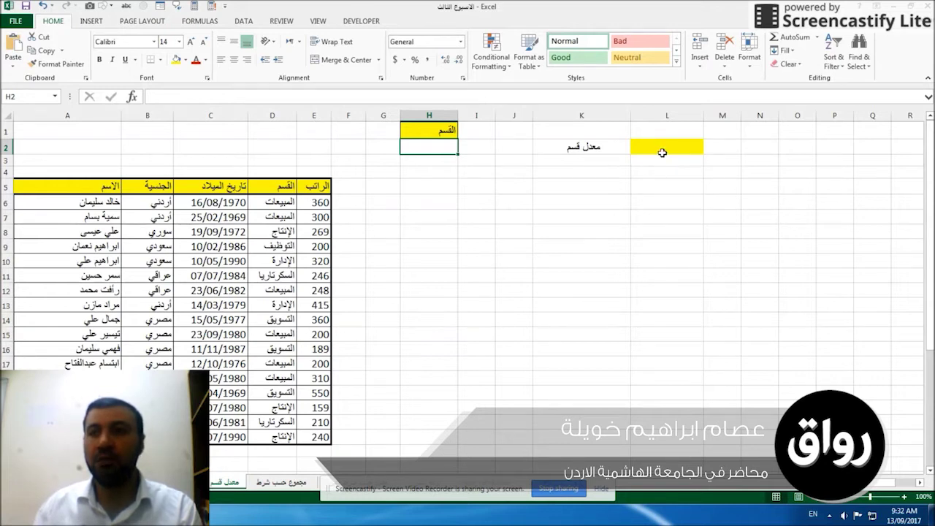
# Insert the DAVERAGE function into cell L2, beside the معدل قسم label
pyautogui.click(662, 152)
pyautogui.moveTo(319, 207); pyautogui.dragTo(311, 437)
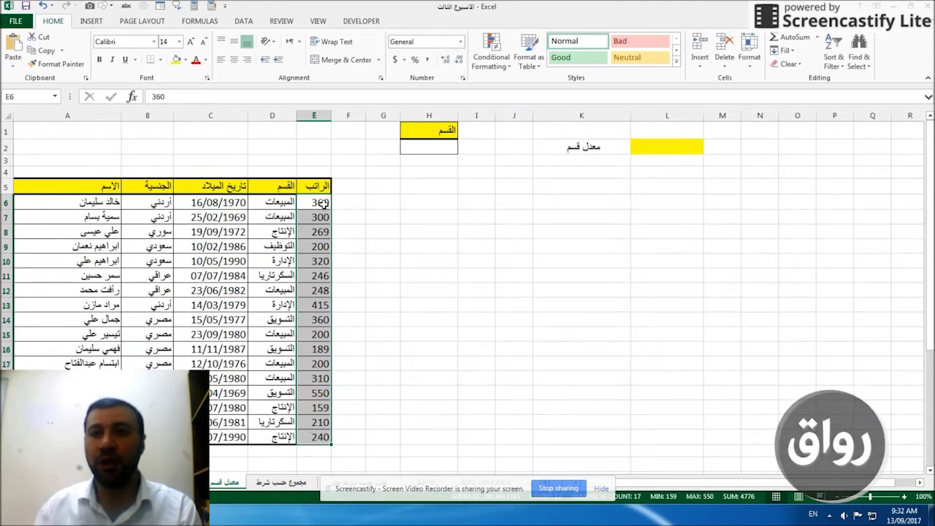
pyautogui.click(670, 147)
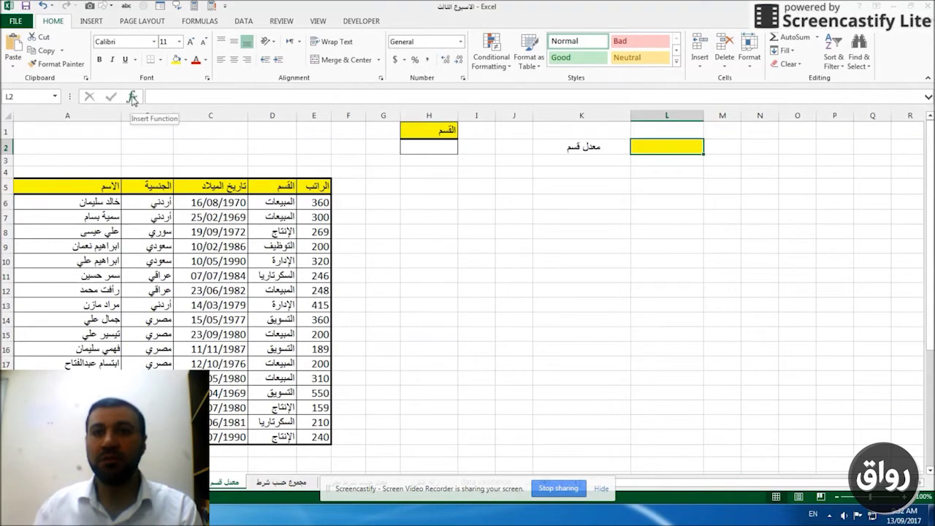
pyautogui.click(132, 97)
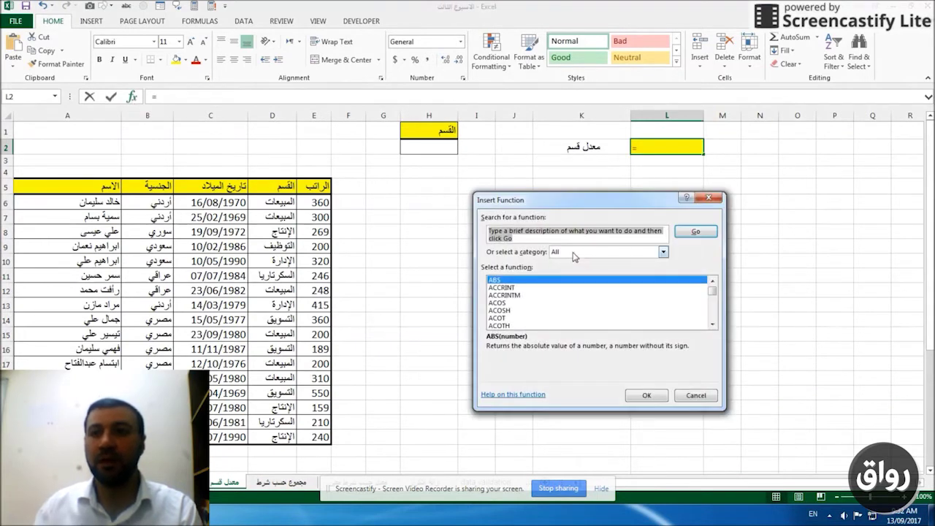
pyautogui.click(507, 295)
pyautogui.press('d')
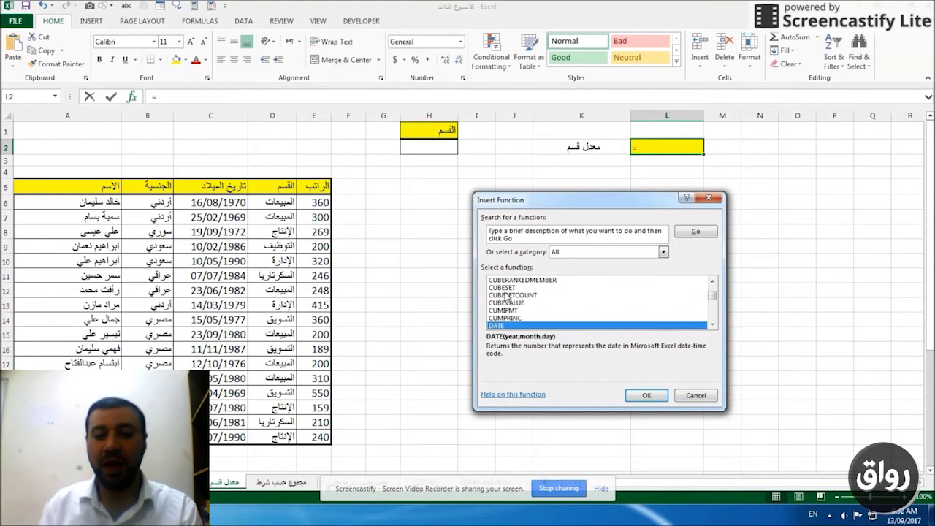
pyautogui.scroll(-1, 526, 307)
pyautogui.click(527, 318)
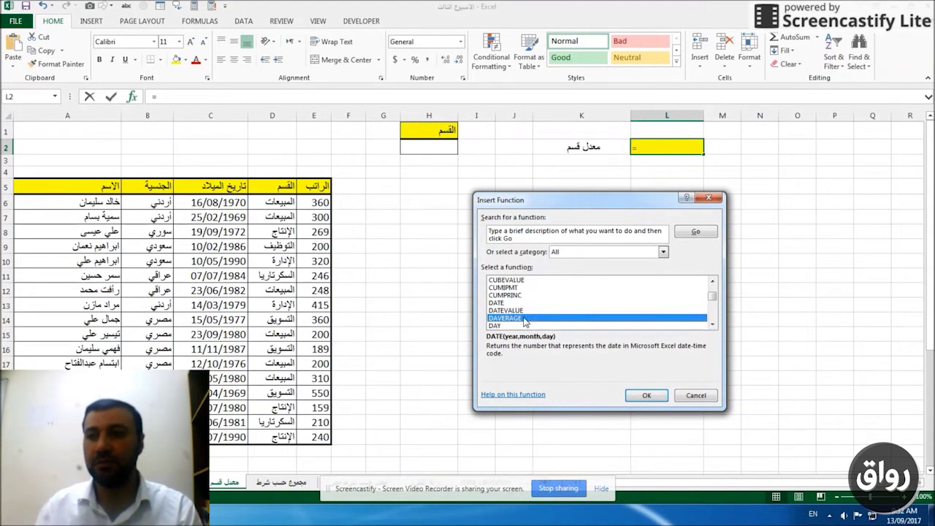
pyautogui.click(649, 395)
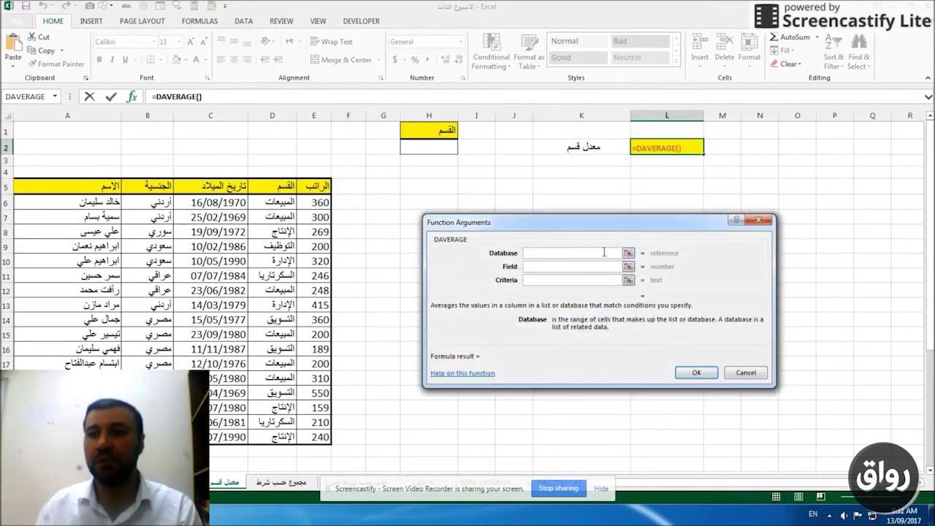
# Complete the DAVERAGE arguments with database A5:E22, field E5 and criteria H1:H2
pyautogui.moveTo(584, 219); pyautogui.dragTo(562, 207)
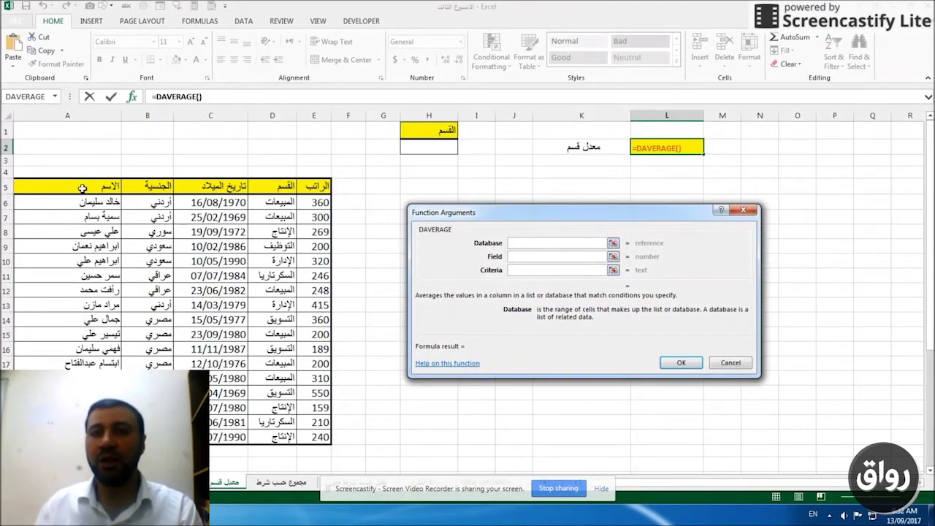
pyautogui.moveTo(82, 187); pyautogui.dragTo(321, 443)
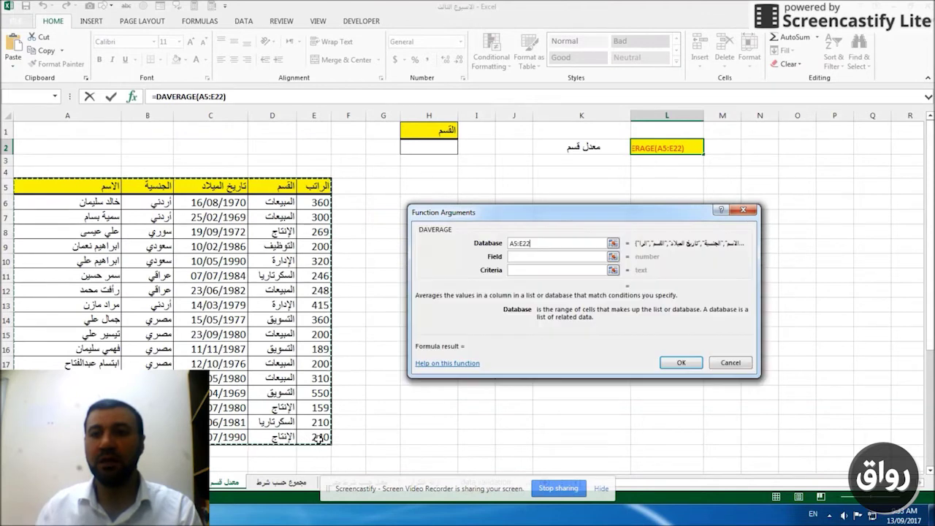
pyautogui.click(533, 256)
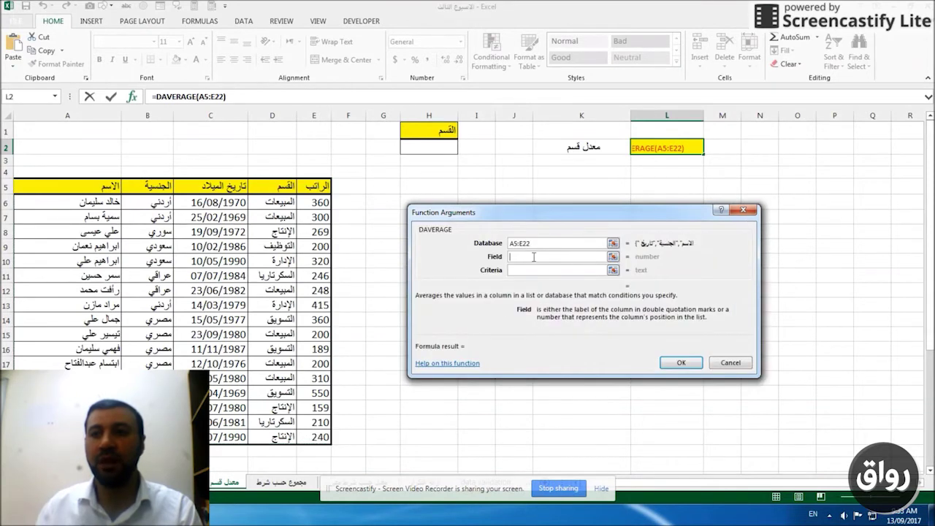
pyautogui.click(317, 186)
pyautogui.click(540, 269)
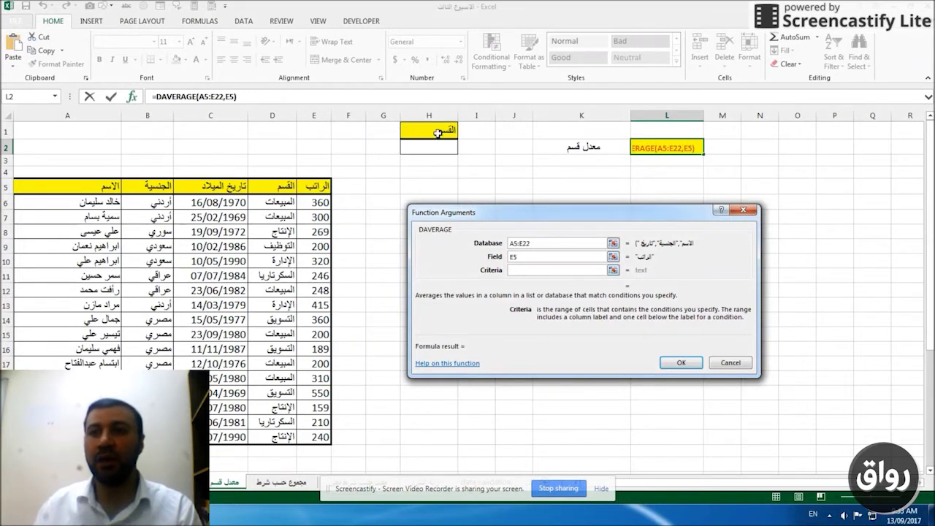
pyautogui.moveTo(438, 131); pyautogui.dragTo(436, 149)
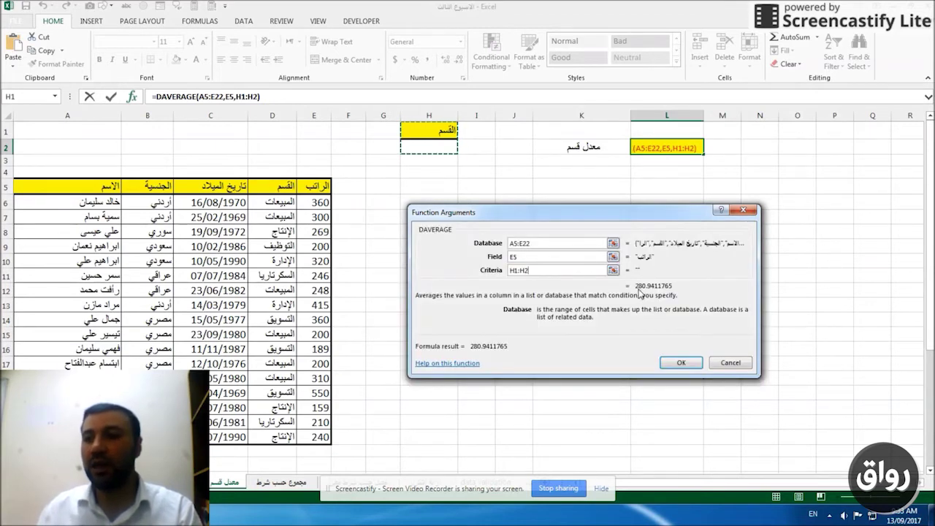
pyautogui.click(682, 362)
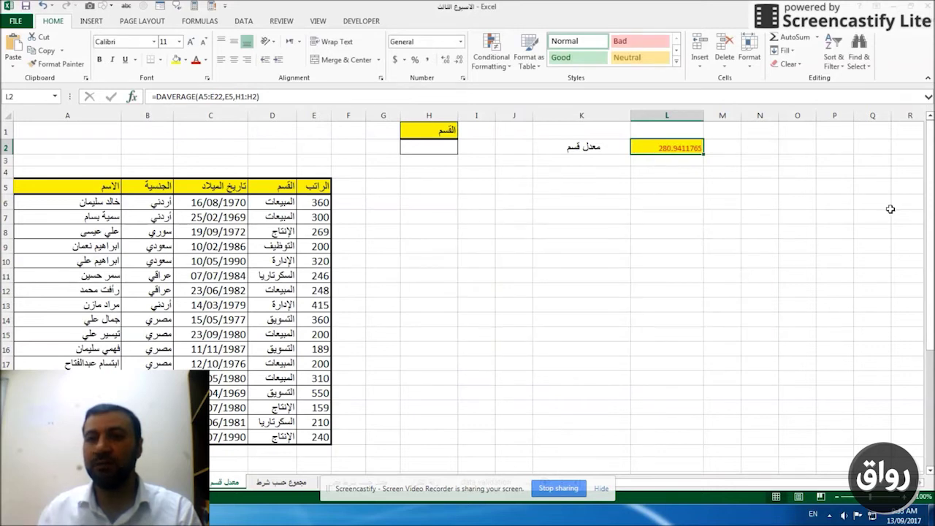
# Enter المبيعات as the department criterion in H2 and check the average in L2
pyautogui.moveTo(326, 204); pyautogui.dragTo(328, 437)
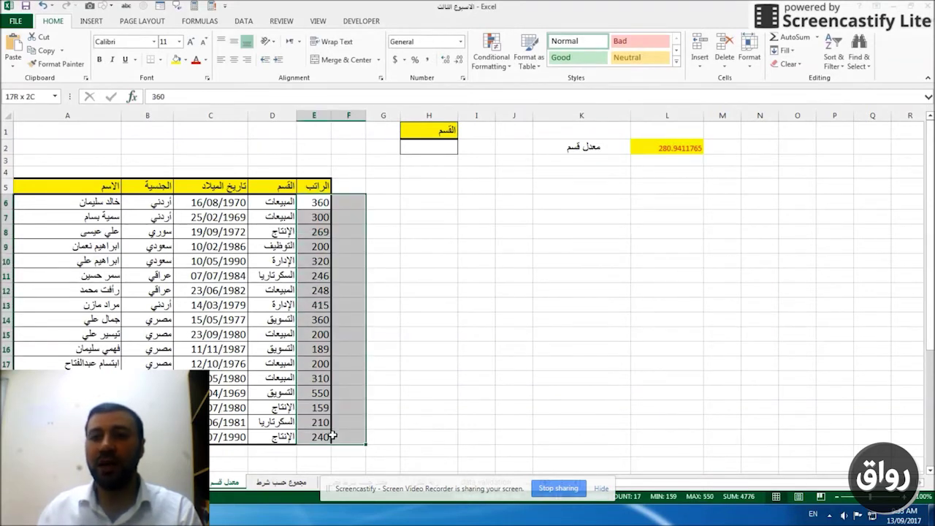
pyautogui.click(683, 148)
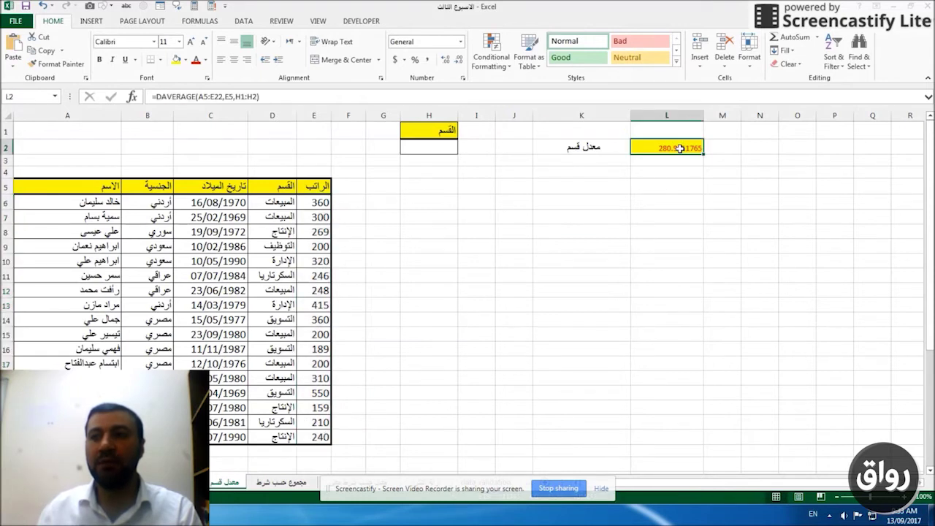
pyautogui.click(431, 147)
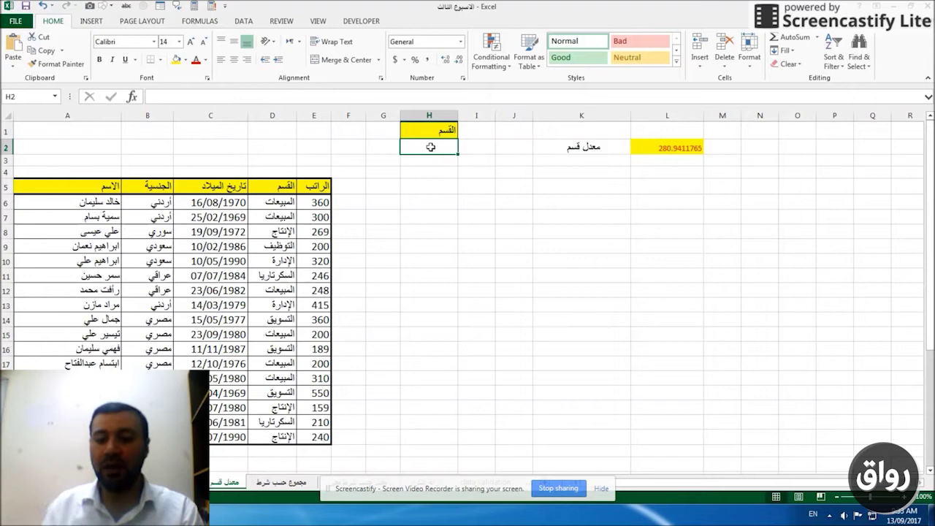
pyautogui.write('ال')
pyautogui.press('BackSpace')
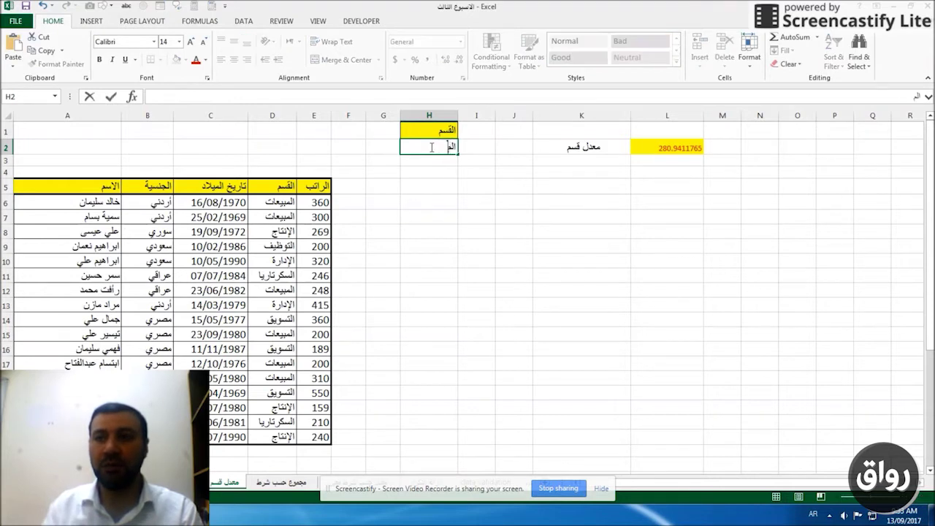
pyautogui.write('مبيعات')
pyautogui.press('Return')
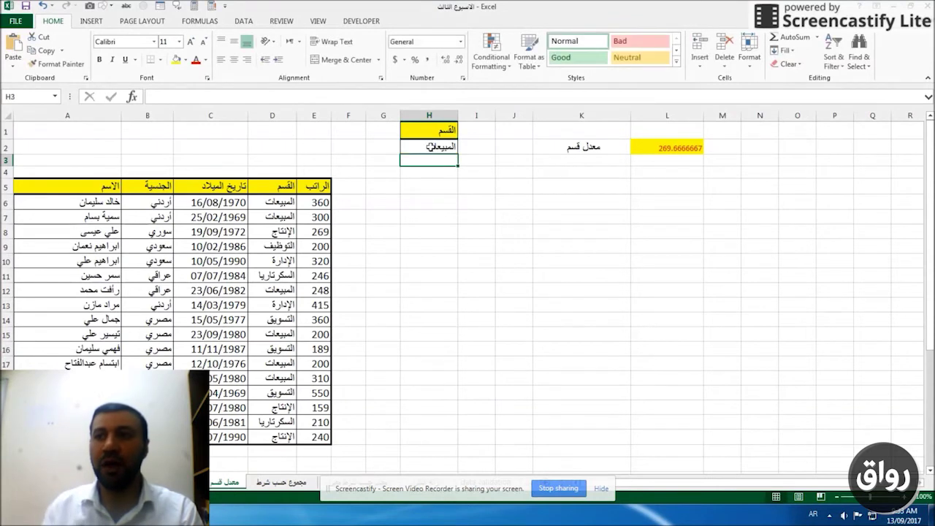
pyautogui.click(673, 149)
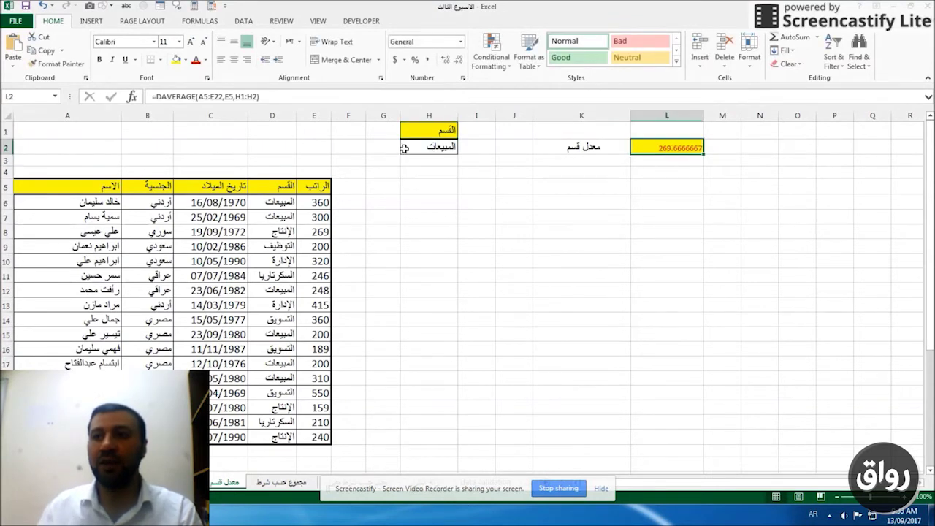
# Change the department criterion in H2 to التسويق and check the average formula in L2
pyautogui.click(422, 147)
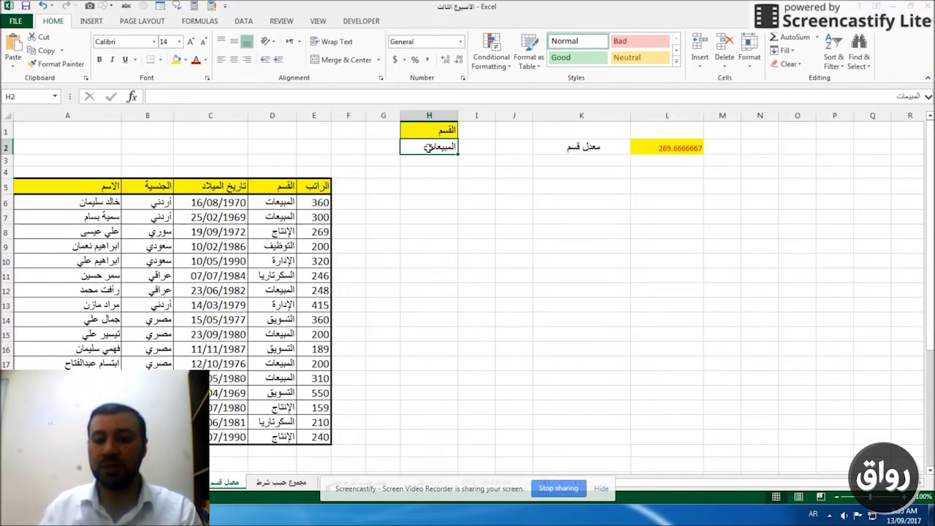
pyautogui.write('التسويق')
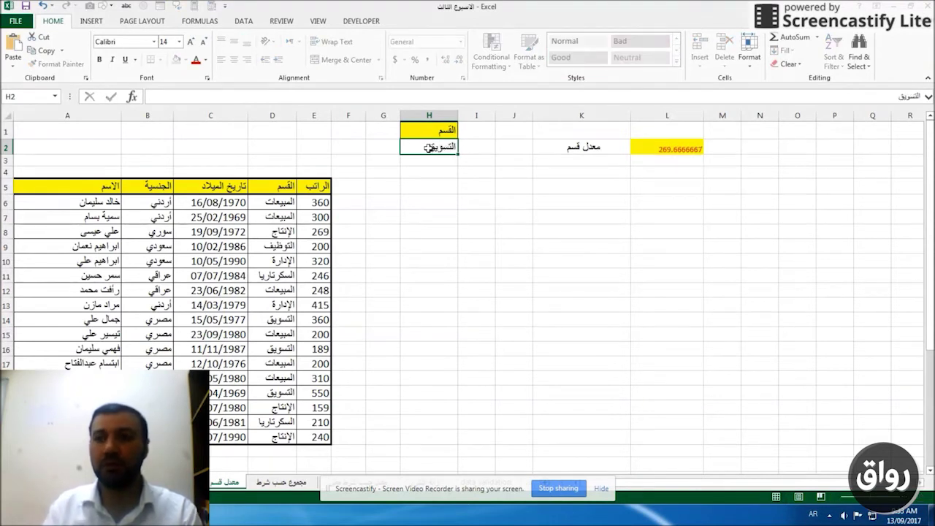
pyautogui.press('Return')
pyautogui.click(646, 152)
pyautogui.click(441, 144)
pyautogui.click(672, 146)
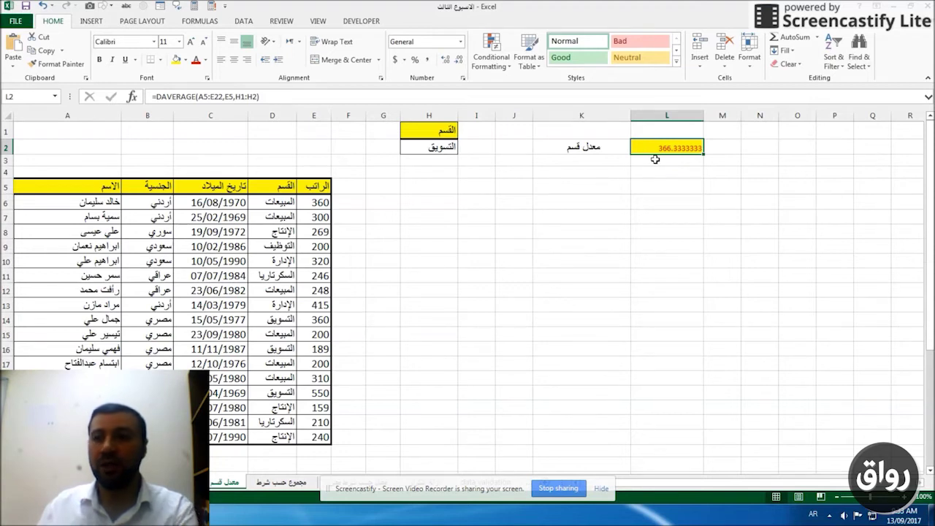
# Clear the formula from L2 and insert the DAVERAGE function there again from the full function list
pyautogui.press('Delete')
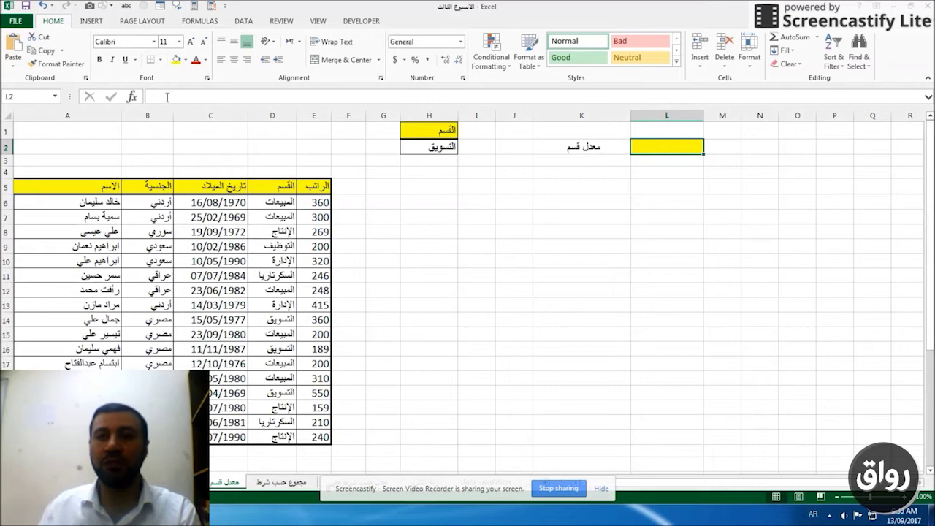
pyautogui.click(132, 97)
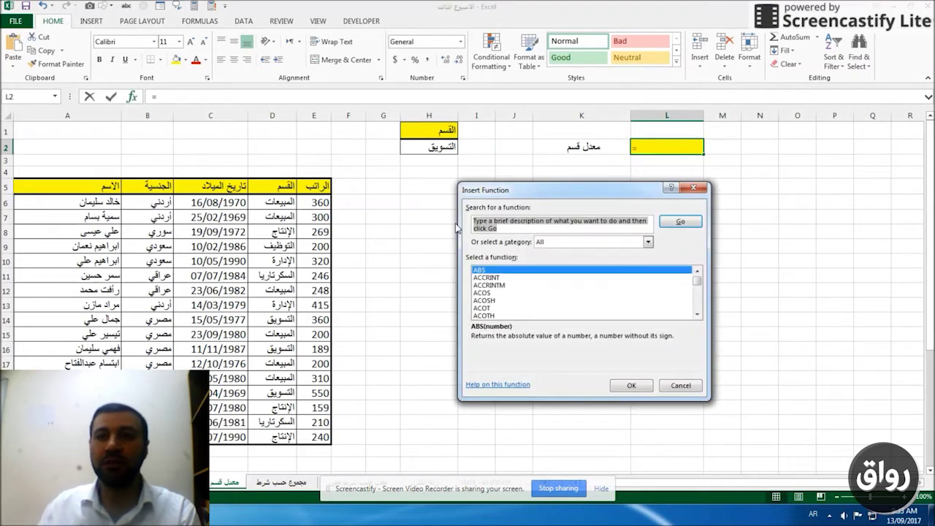
pyautogui.click(551, 243)
pyautogui.click(553, 261)
pyautogui.click(502, 286)
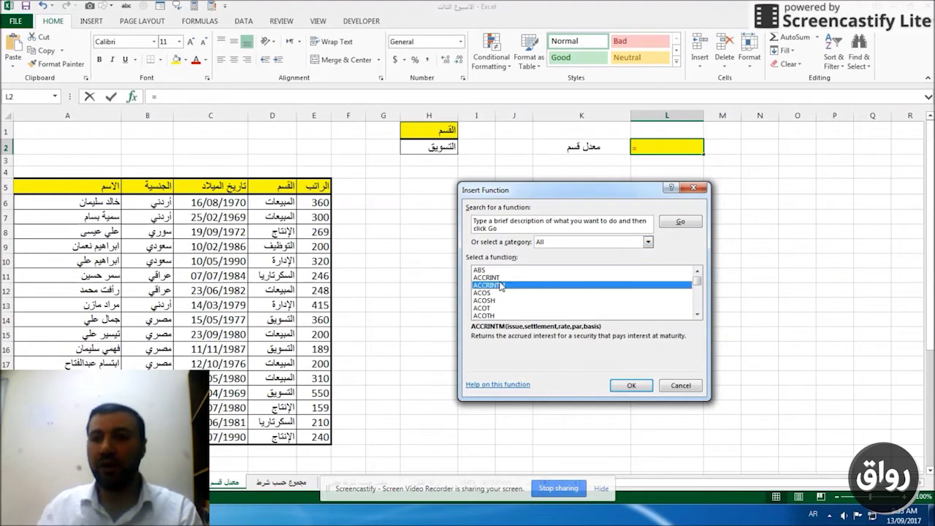
pyautogui.hotkey('alt', 'shift')
pyautogui.press('d')
pyautogui.press('Down')
pyautogui.press('Down')
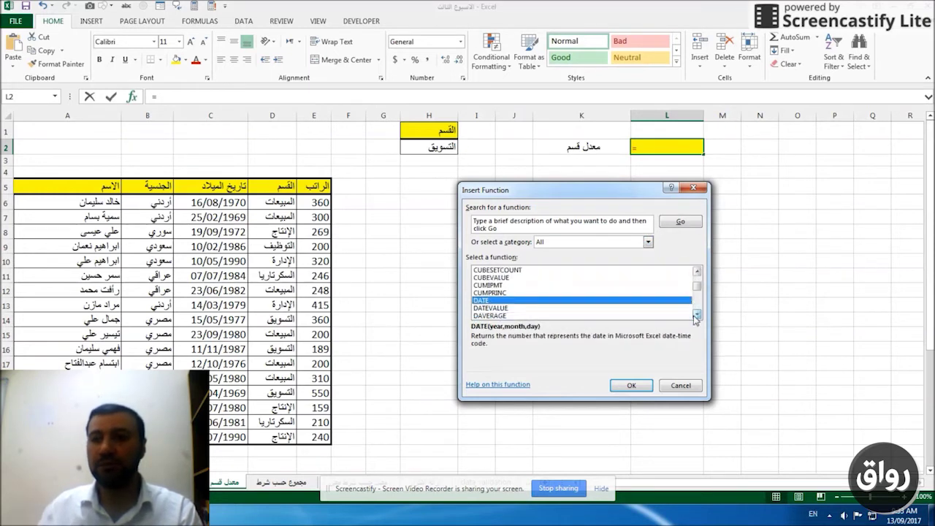
pyautogui.click(630, 386)
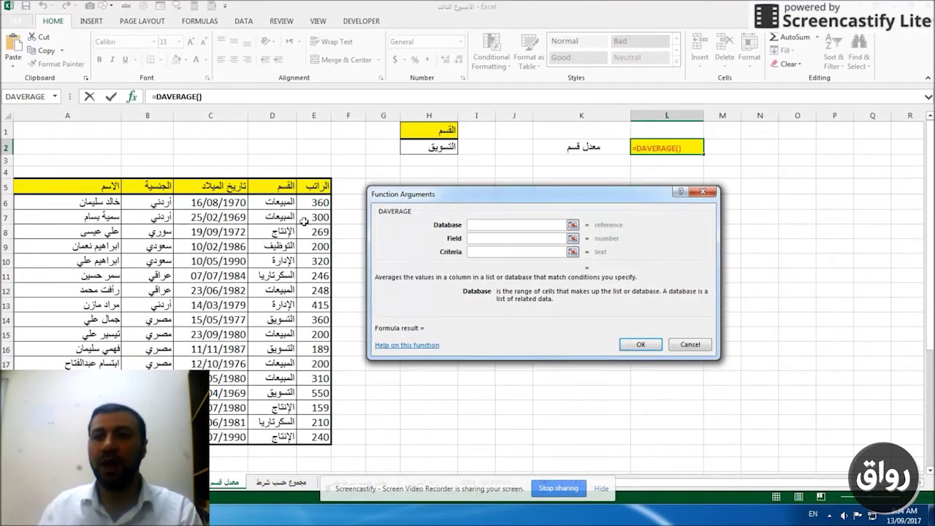
# Fill in the new DAVERAGE function with the table A5:E22, salary header E5 and criteria range H1:H2
pyautogui.moveTo(78, 187); pyautogui.dragTo(323, 437)
pyautogui.click(505, 238)
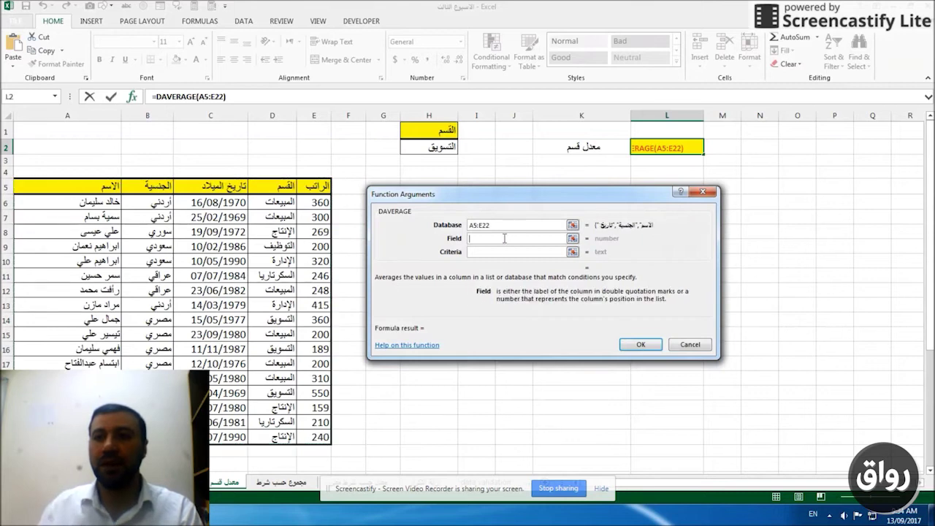
pyautogui.click(311, 187)
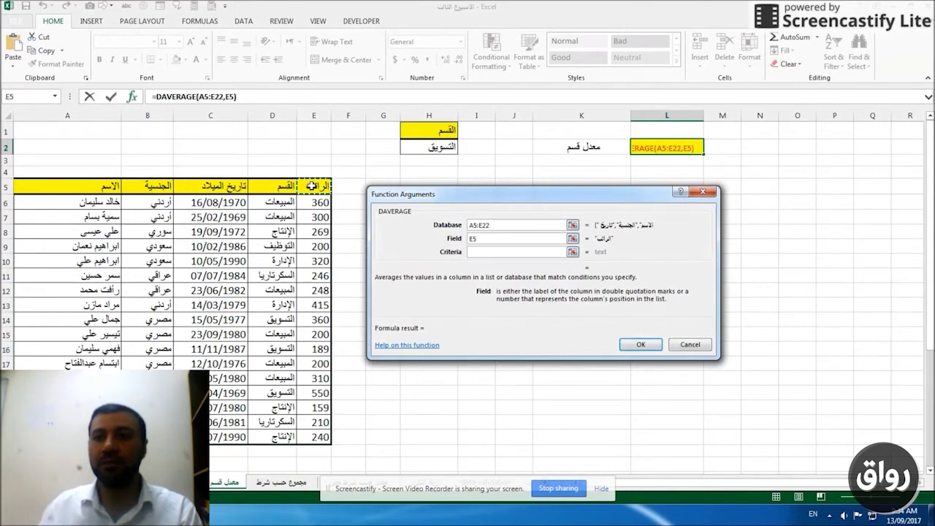
pyautogui.click(529, 251)
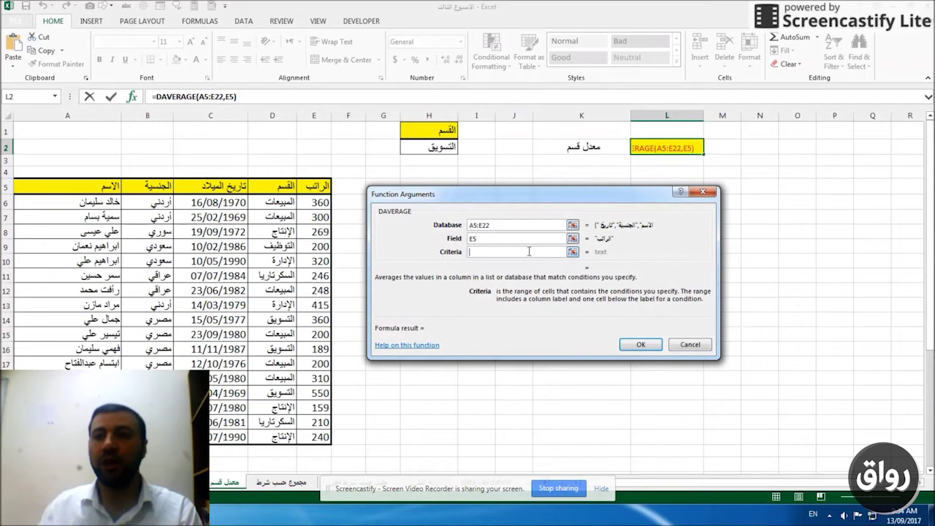
pyautogui.moveTo(437, 132); pyautogui.dragTo(433, 148)
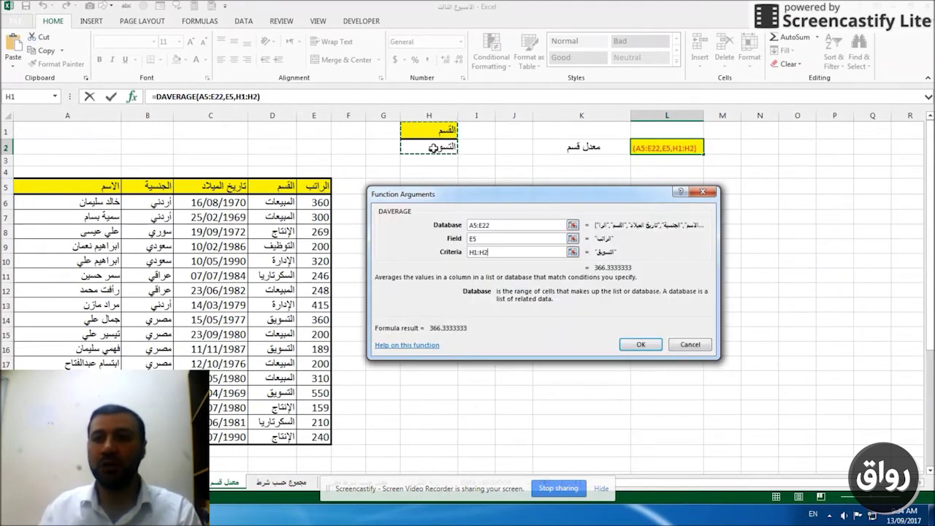
pyautogui.click(645, 345)
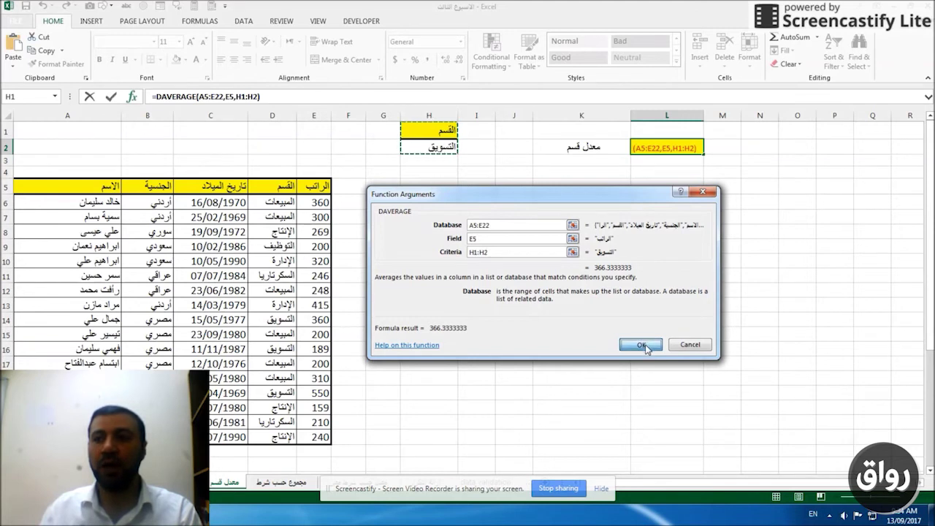
# Replace the department criterion in H2 with السكرتاريا
pyautogui.click(436, 146)
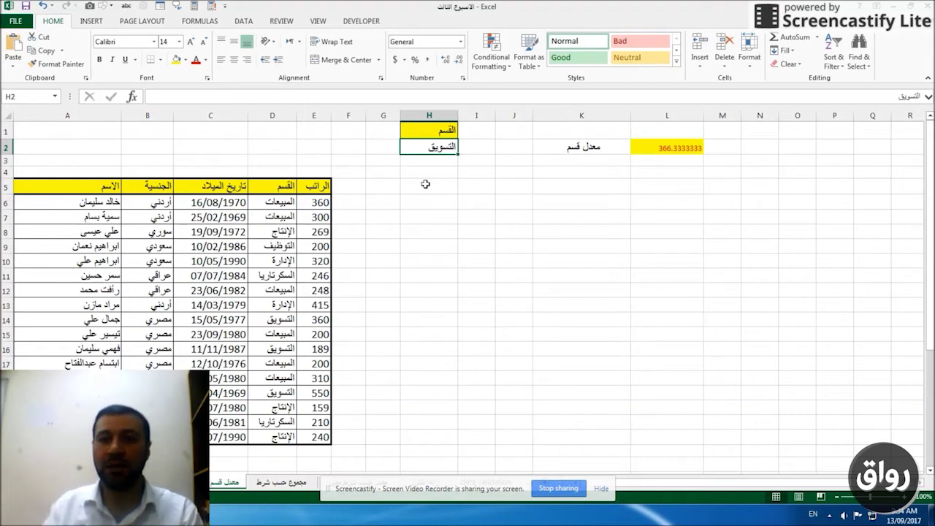
pyautogui.write('hg')
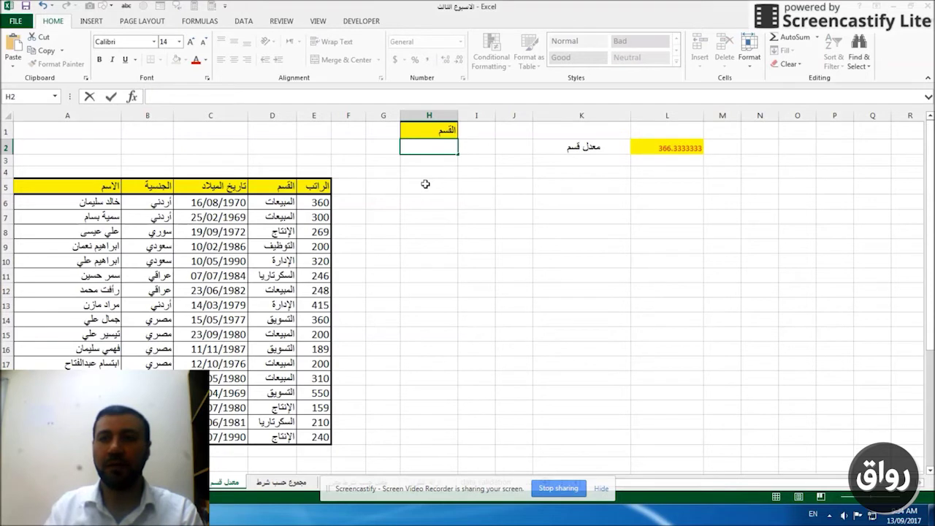
pyautogui.write('سكرتا')
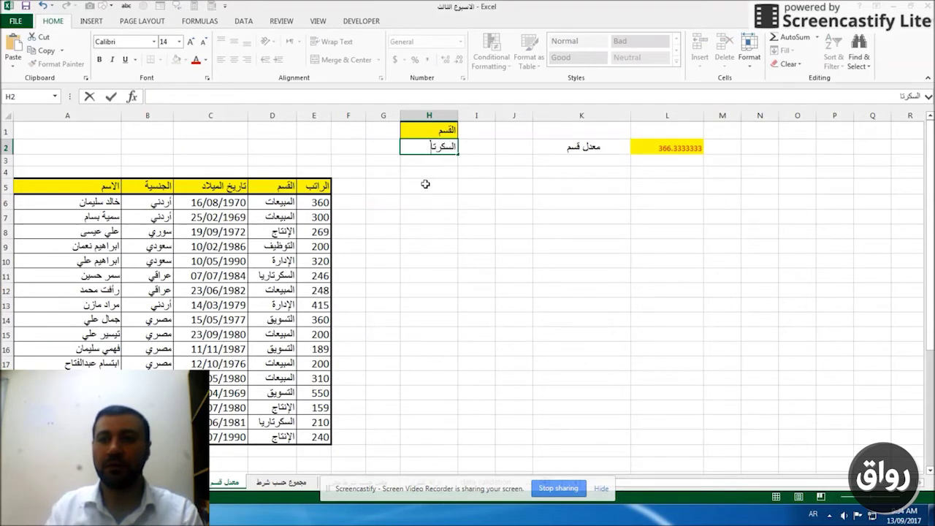
pyautogui.press('Return')
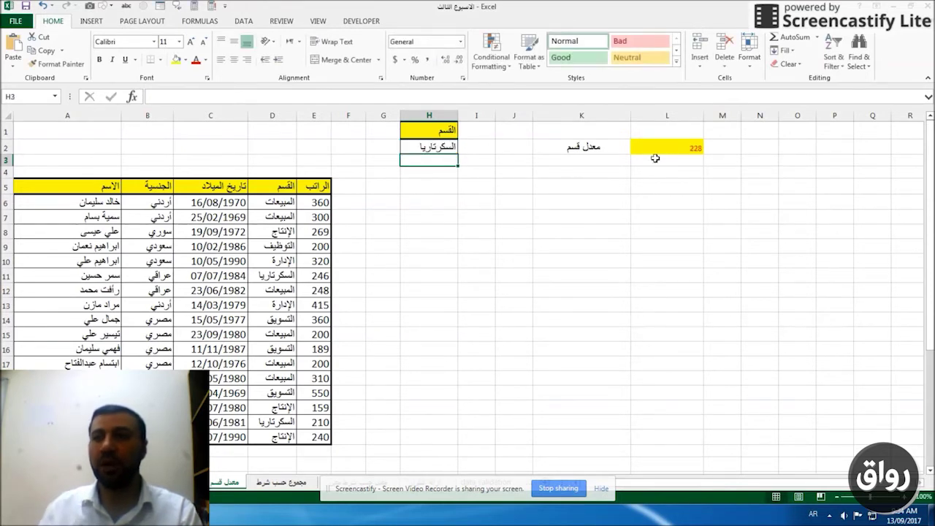
# Check the department average formula in L2 and its criterion in H2, and open the مجموع حسب شرط sheet
pyautogui.click(679, 149)
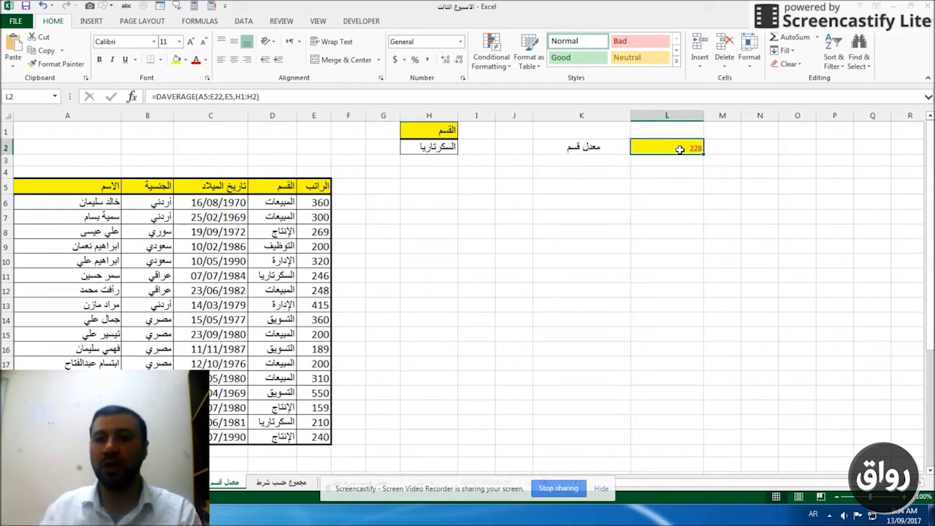
pyautogui.click(429, 147)
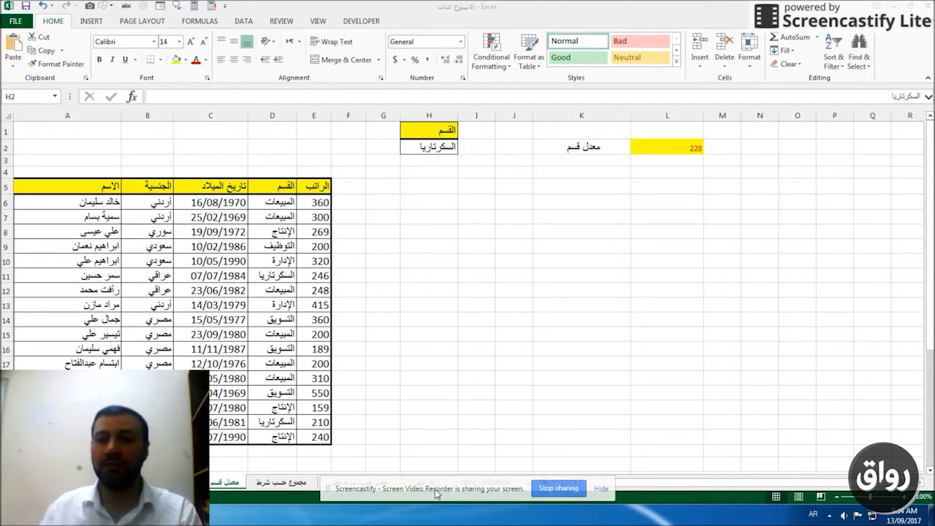
pyautogui.moveTo(433, 494); pyautogui.dragTo(574, 488)
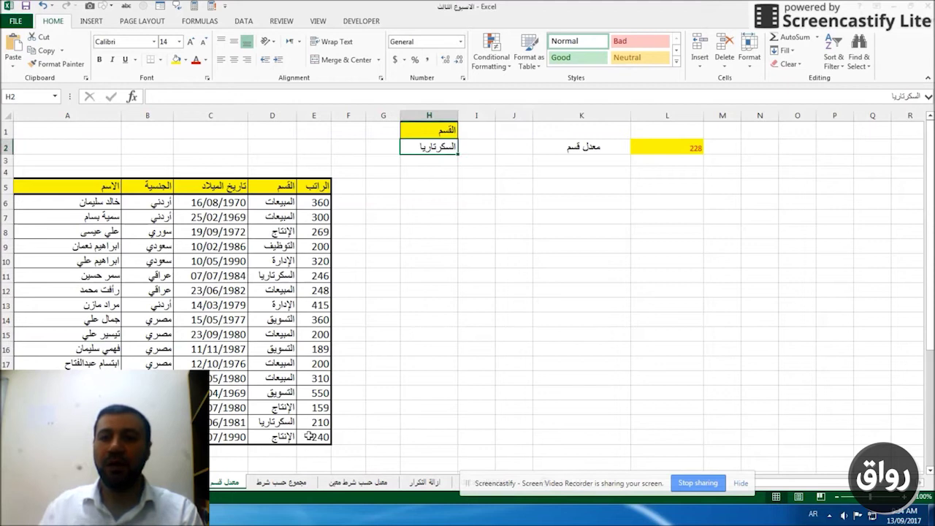
pyautogui.click(289, 483)
pyautogui.click(251, 185)
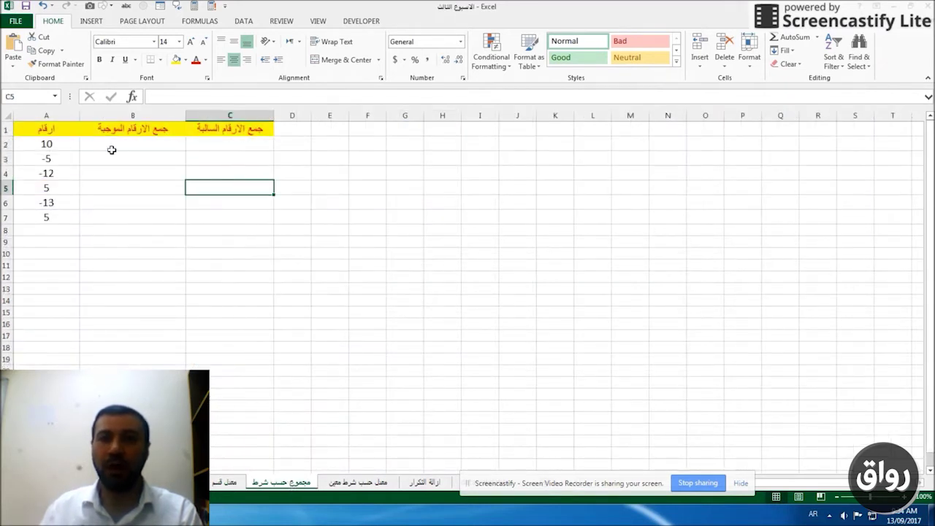
# Examine the list of numbers in A2:A7 and the cell for the positive-number sum, B2
pyautogui.moveTo(59, 144); pyautogui.dragTo(57, 217)
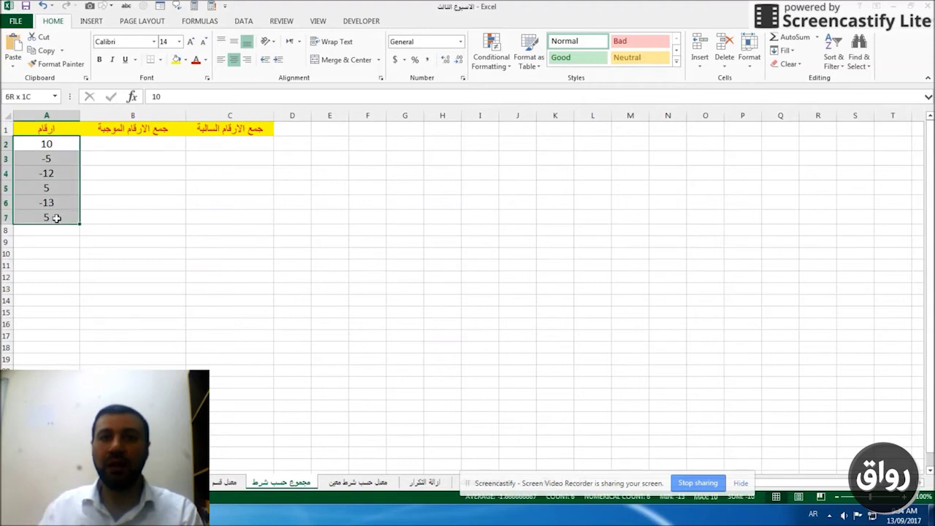
pyautogui.click(60, 144)
pyautogui.moveTo(65, 142); pyautogui.dragTo(73, 217)
pyautogui.click(121, 143)
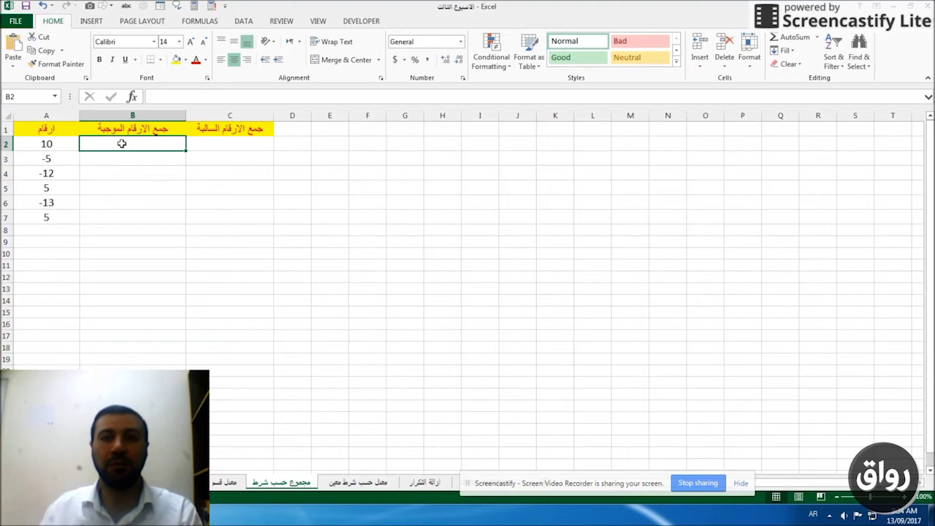
# Enter the column header المجموع in D1, beside the negative-number sum header
pyautogui.click(286, 143)
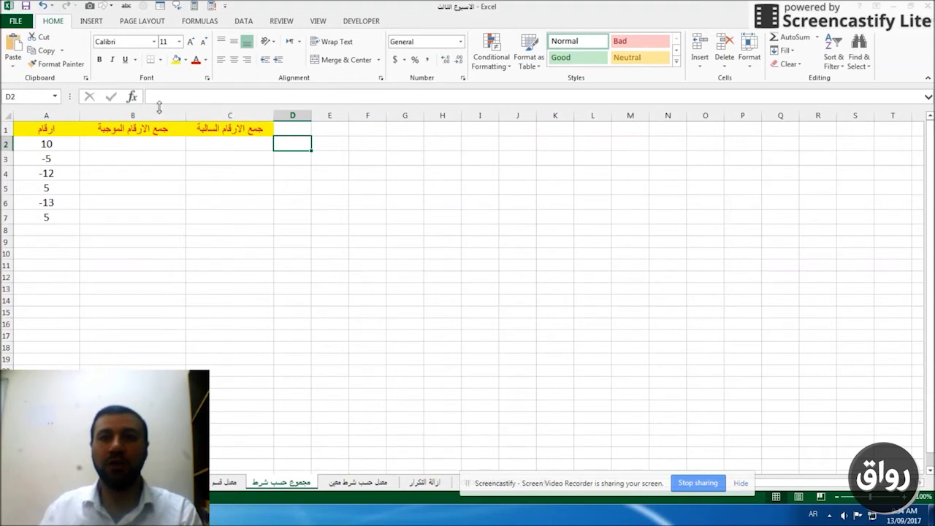
pyautogui.click(305, 131)
pyautogui.write('المجموع')
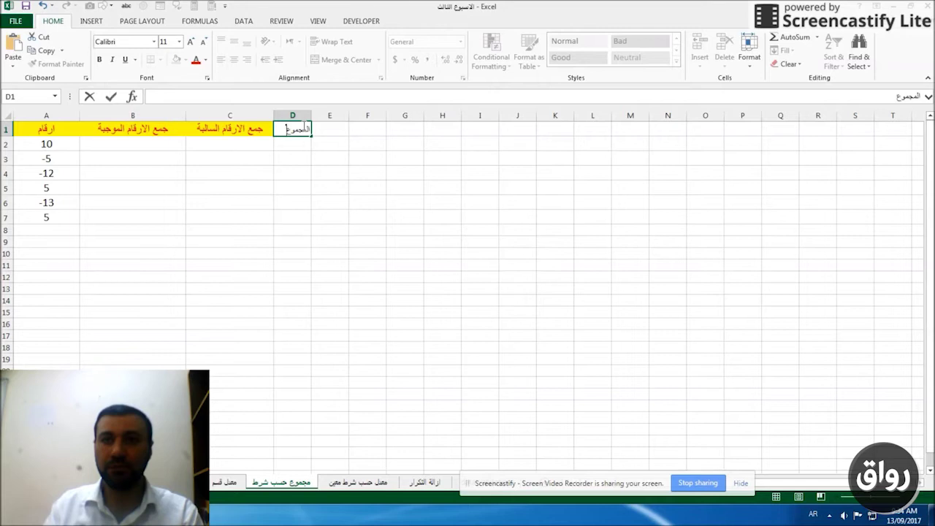
pyautogui.write('ه')
pyautogui.press('BackSpace')
pyautogui.press('Return')
# Insert the SUM function in D2 to add up all the numbers in A2:A7
pyautogui.click(132, 97)
pyautogui.click(456, 284)
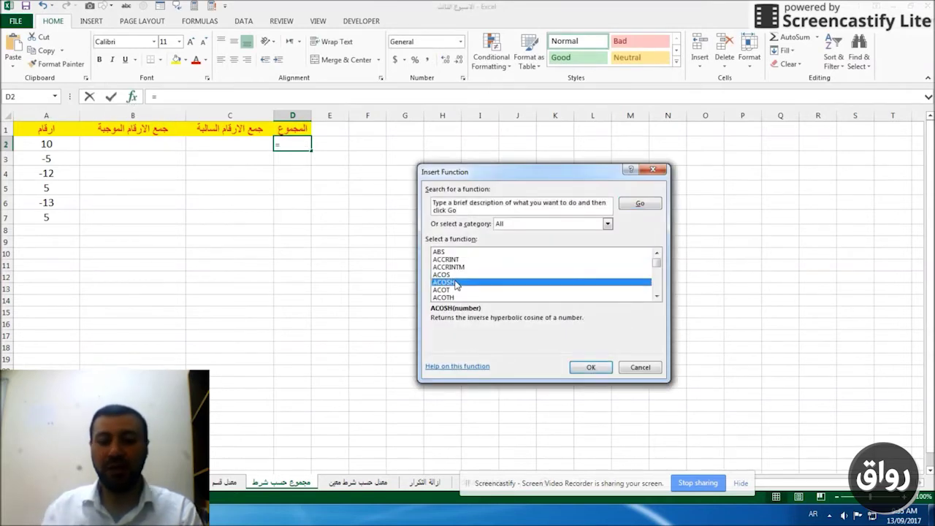
pyautogui.write('sum')
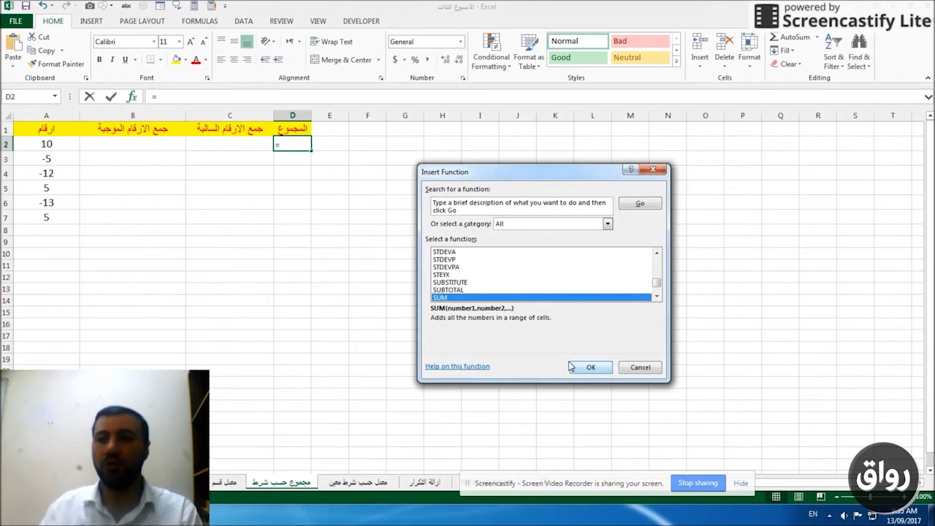
pyautogui.click(589, 367)
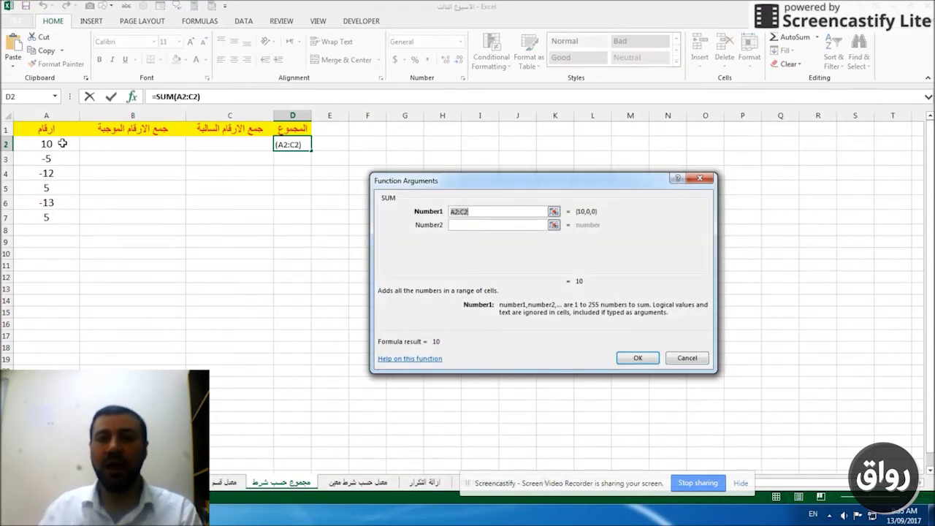
pyautogui.moveTo(63, 143); pyautogui.dragTo(65, 217)
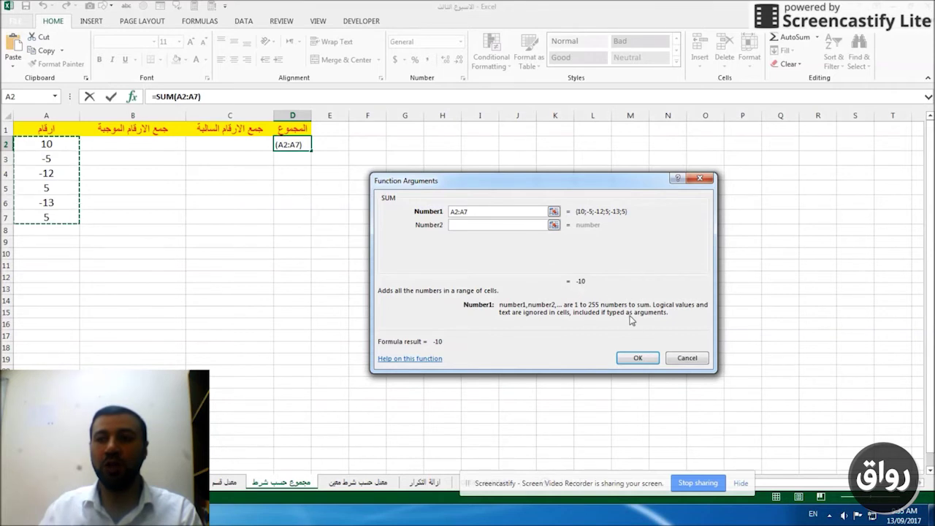
pyautogui.click(639, 359)
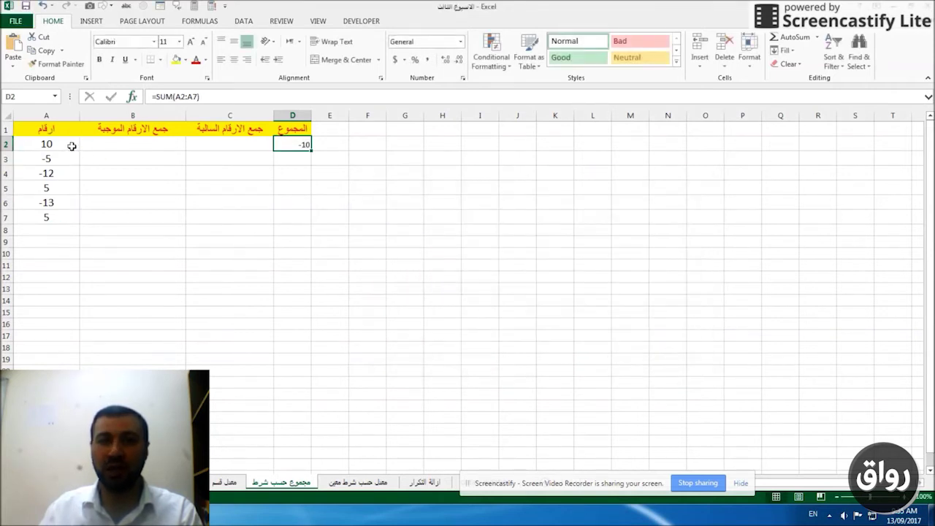
# Compare the total in D2 with the numbers in A2:A7 and examine the positive values in A2, A5 and A7
pyautogui.moveTo(65, 145); pyautogui.dragTo(68, 215)
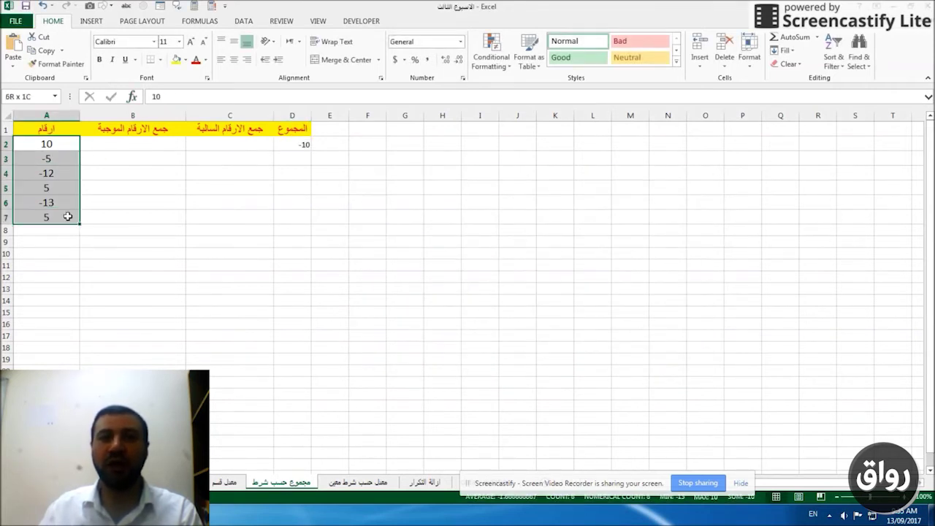
pyautogui.click(301, 146)
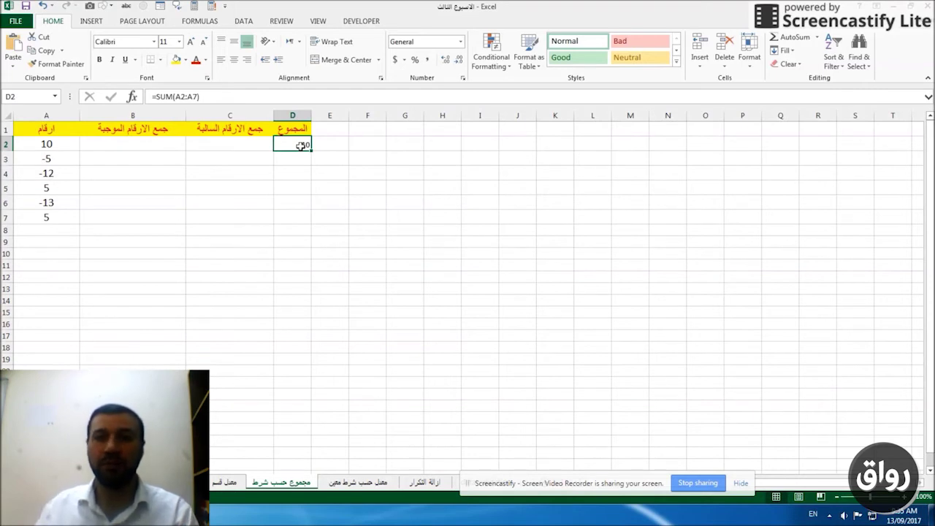
pyautogui.click(155, 143)
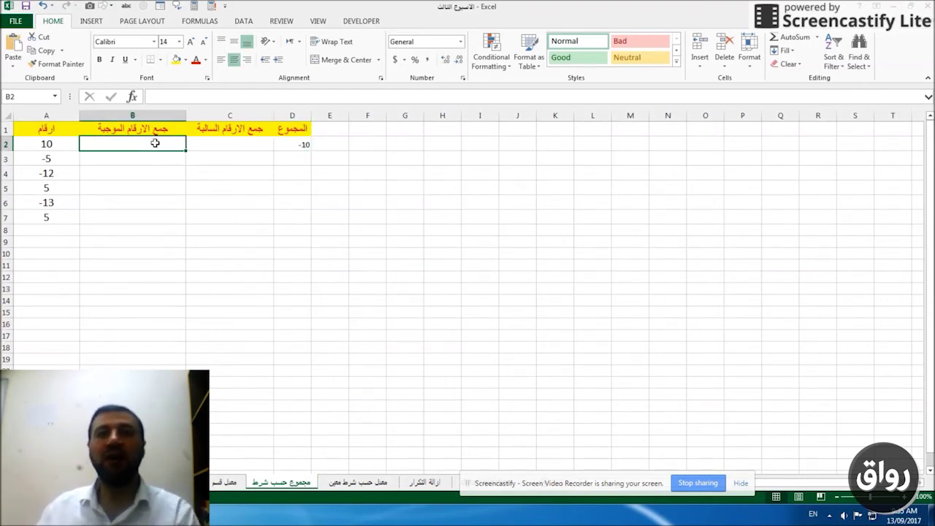
pyautogui.click(59, 144)
pyautogui.click(63, 187)
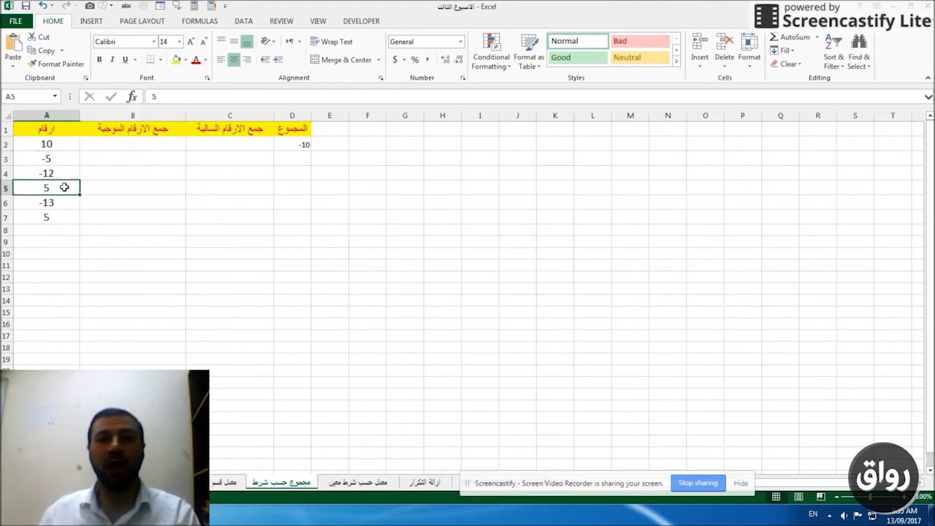
pyautogui.click(59, 215)
# Insert the SUMIF function in B2 from the full function list for the sum of positive numbers
pyautogui.click(154, 143)
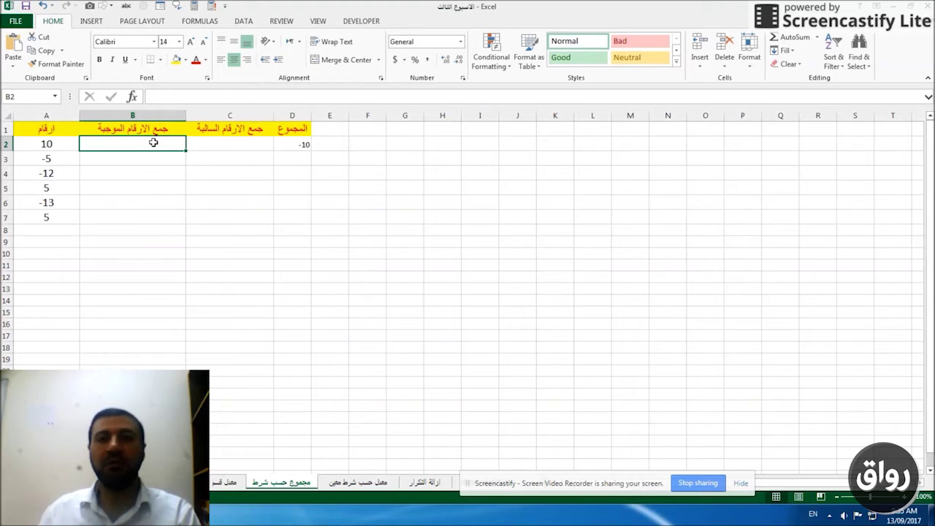
pyautogui.click(133, 97)
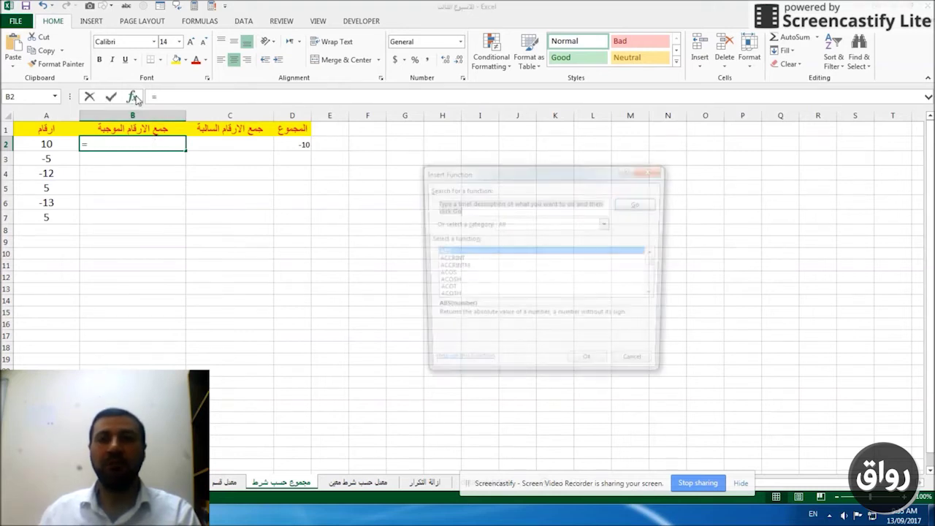
pyautogui.click(486, 268)
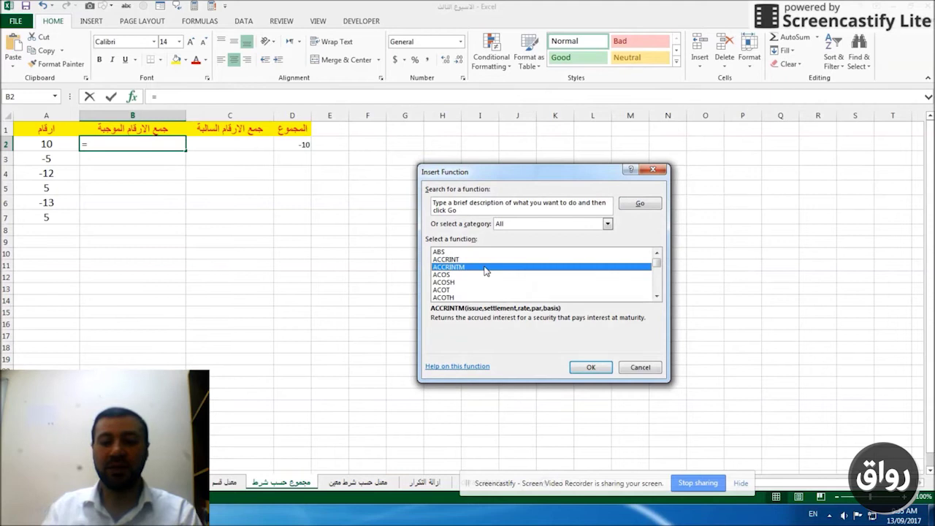
pyautogui.write('sum')
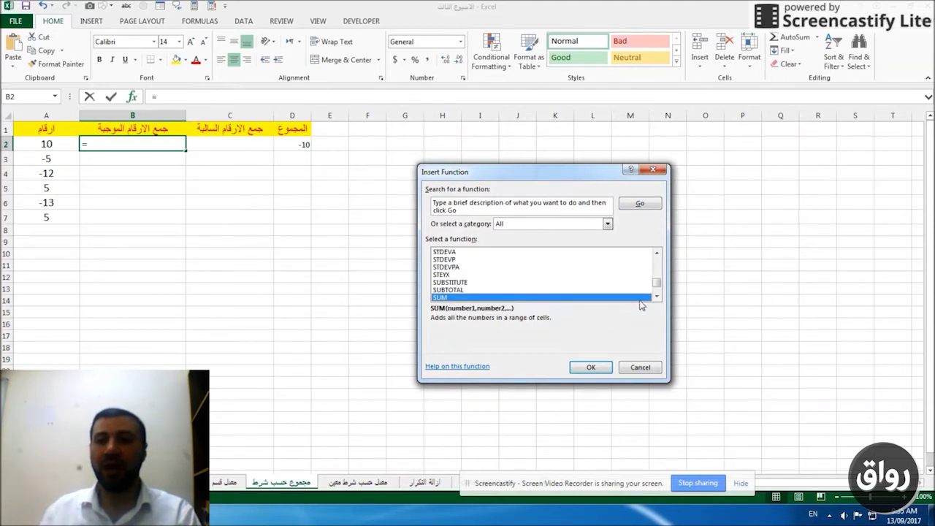
pyautogui.click(657, 296)
pyautogui.click(450, 290)
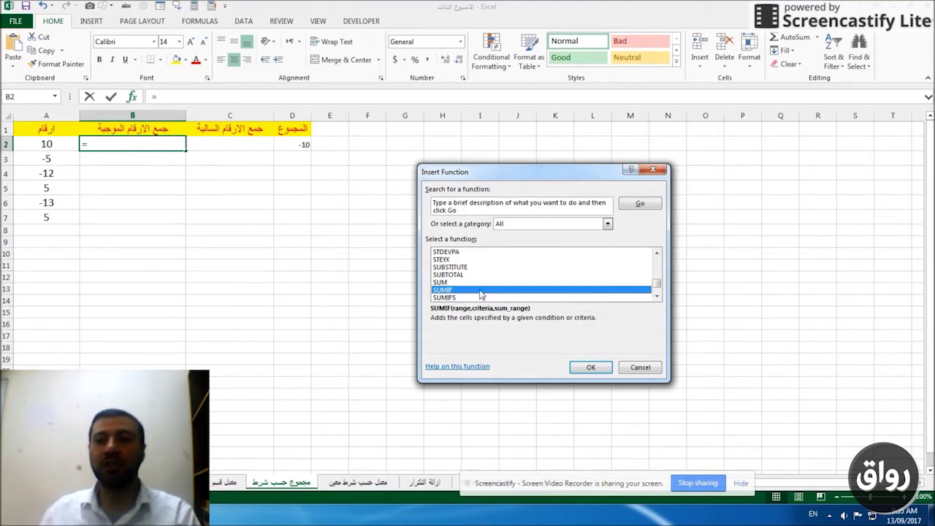
pyautogui.click(591, 368)
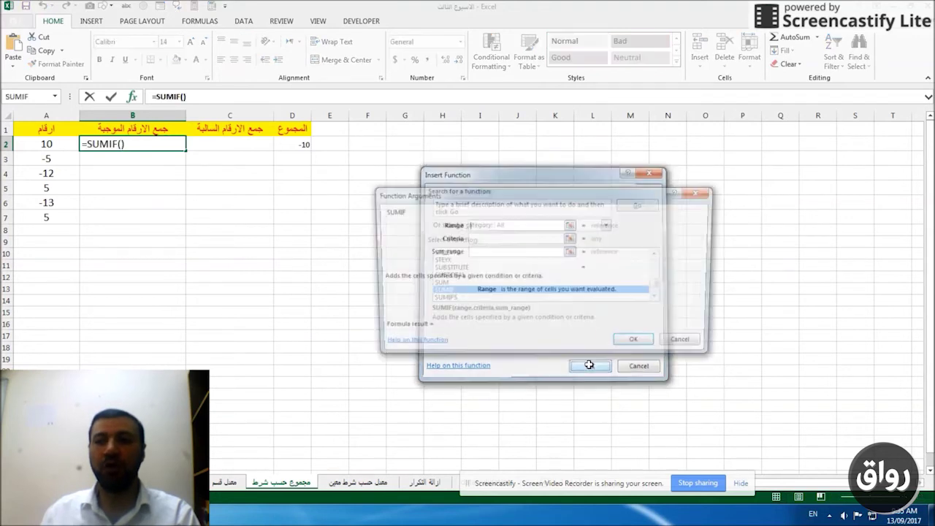
# Fill in the SUMIF function in B2 with range A2:A7 and criteria >0
pyautogui.moveTo(521, 200); pyautogui.dragTo(468, 166)
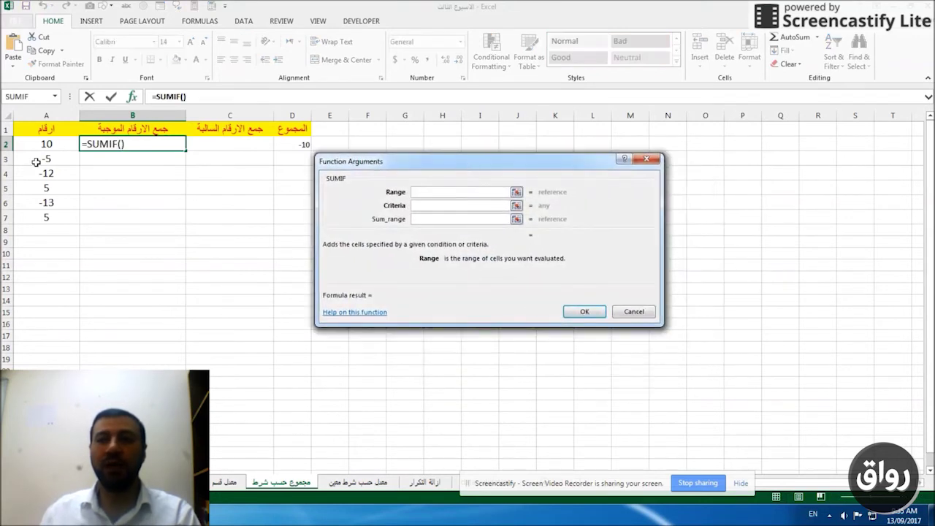
pyautogui.moveTo(59, 188); pyautogui.dragTo(59, 214)
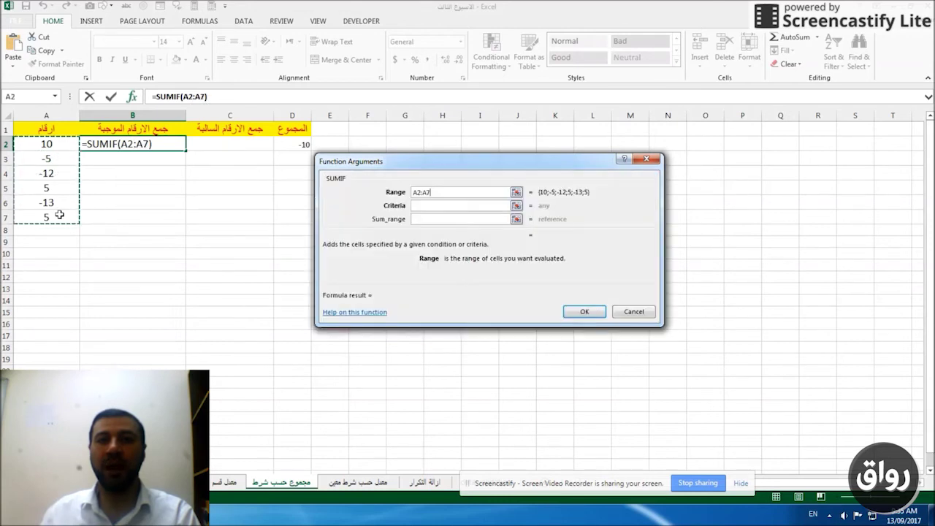
pyautogui.click(431, 205)
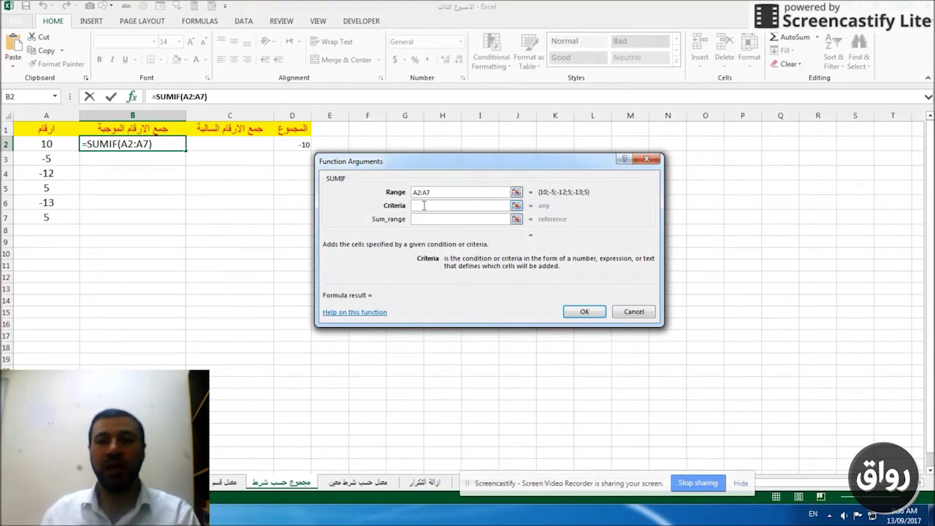
pyautogui.write('>0')
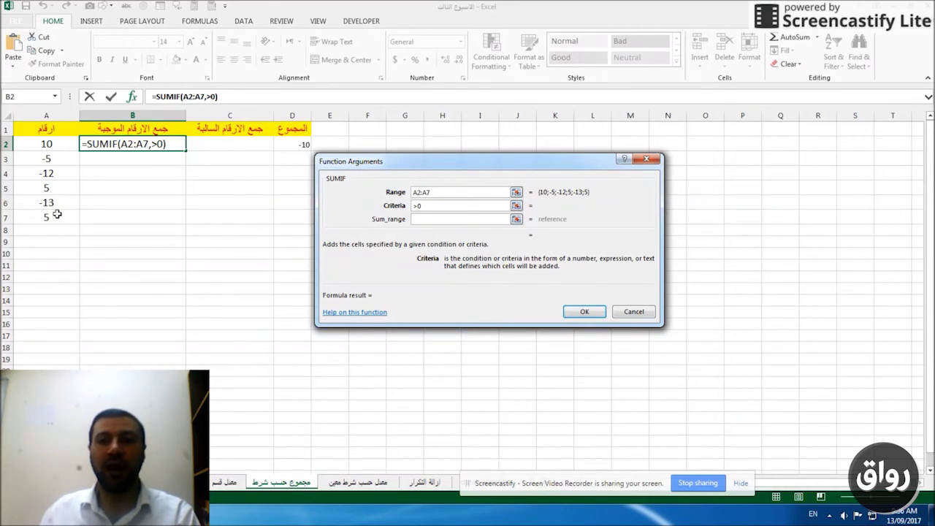
pyautogui.click(585, 312)
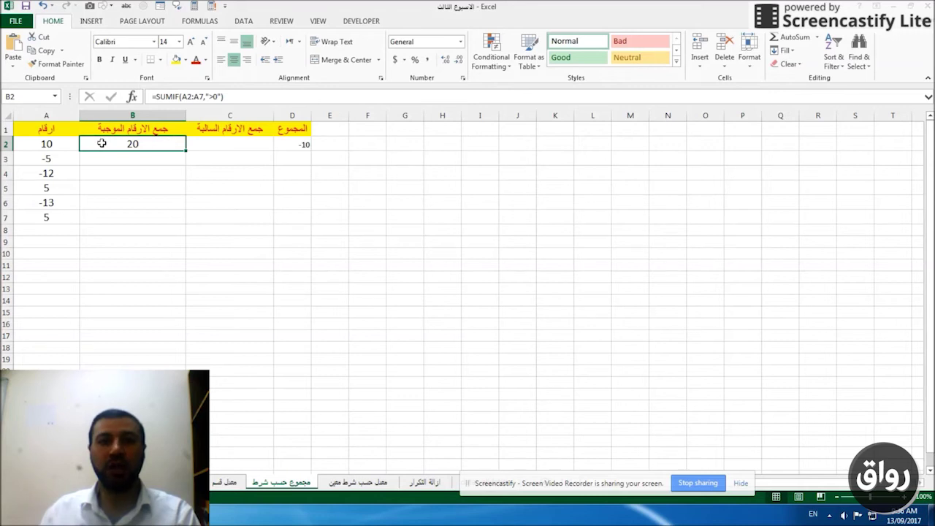
# Check the sum in B2 against the positive numbers in column A
pyautogui.click(60, 142)
pyautogui.click(64, 187)
pyautogui.click(63, 204)
pyautogui.click(66, 216)
# Insert the SUMIF function in C2 from the full function list for the sum of negative numbers
pyautogui.click(254, 145)
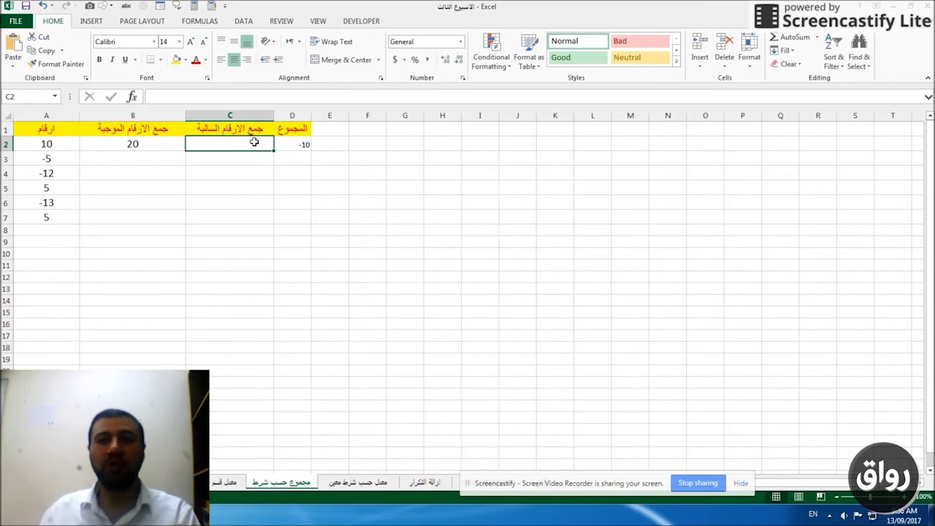
pyautogui.click(134, 97)
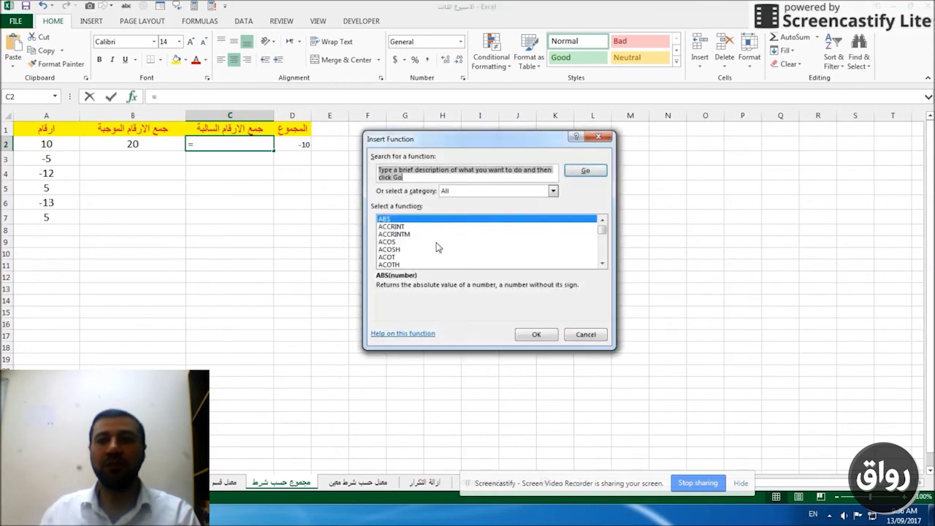
pyautogui.click(423, 242)
pyautogui.press('s')
pyautogui.press('u')
pyautogui.press('m')
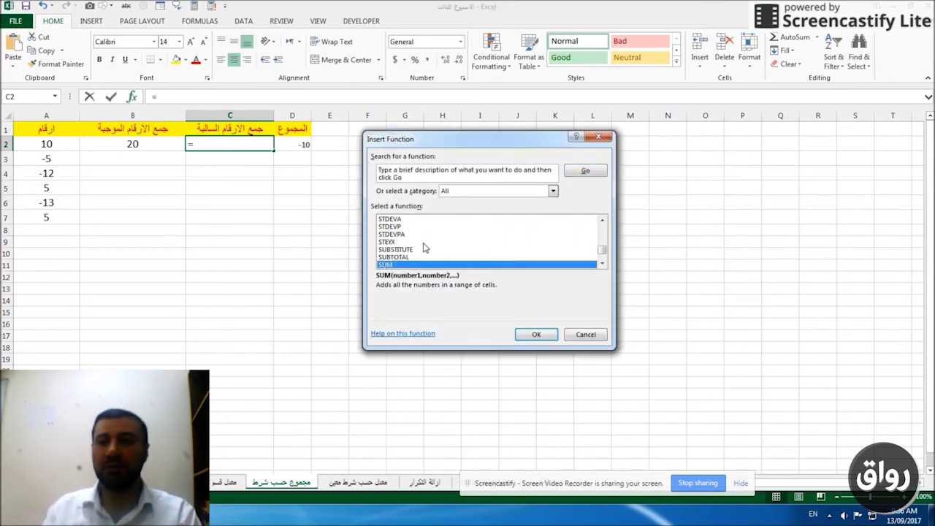
pyautogui.click(602, 263)
pyautogui.click(602, 264)
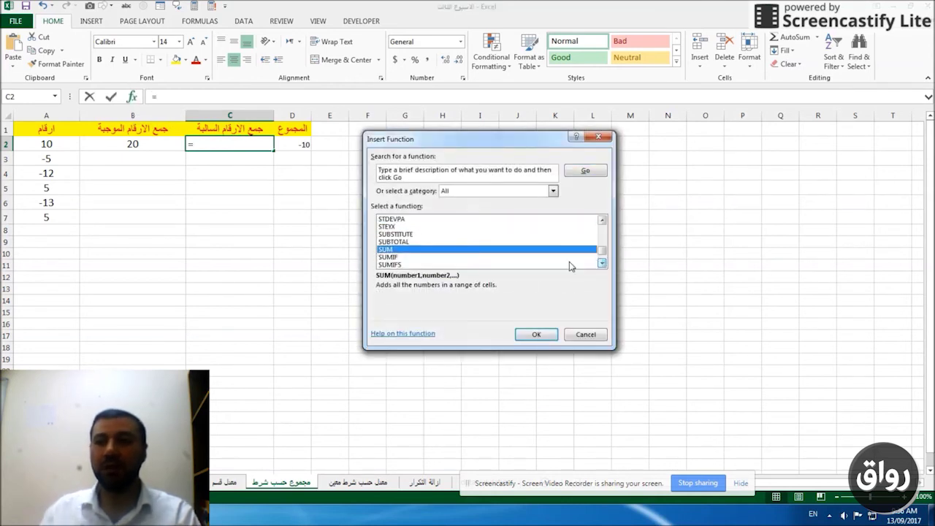
pyautogui.click(419, 257)
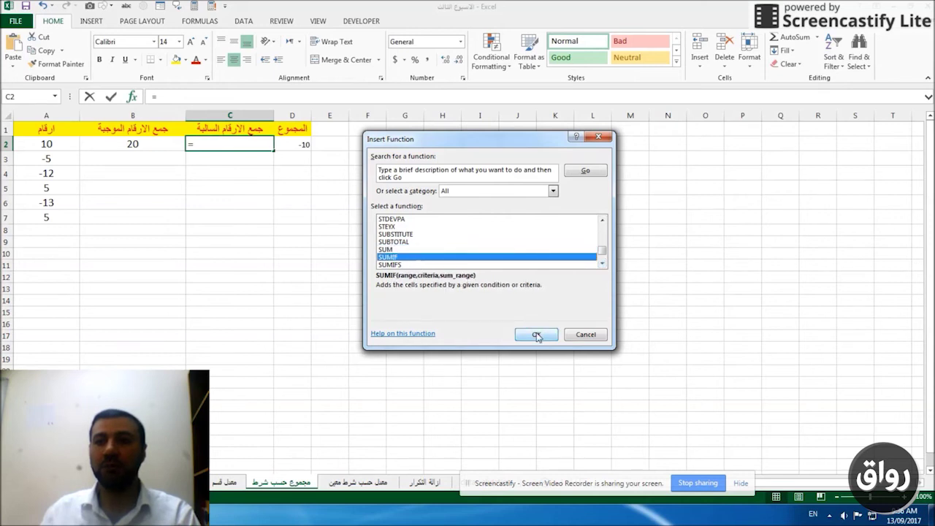
pyautogui.click(537, 334)
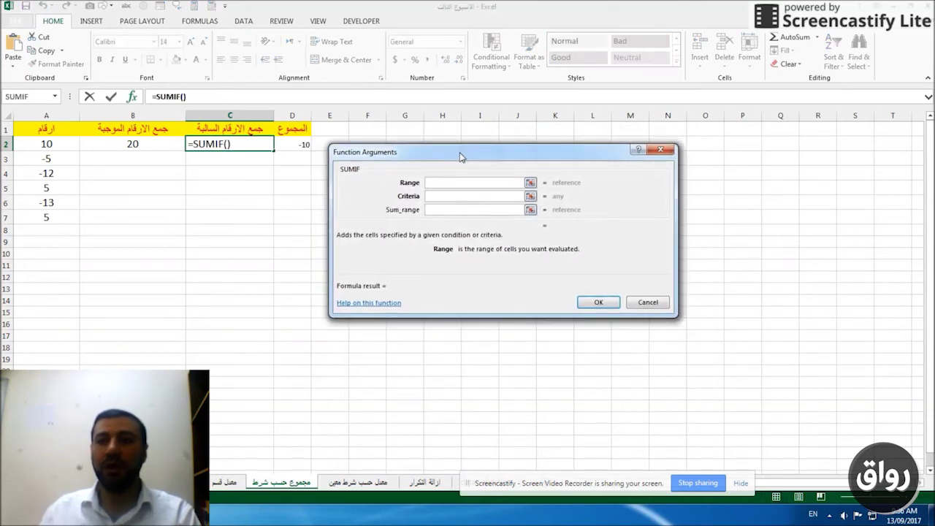
# Fill in the SUMIF function in C2 with range A2:A7 and criteria <0
pyautogui.moveTo(62, 144); pyautogui.dragTo(57, 215)
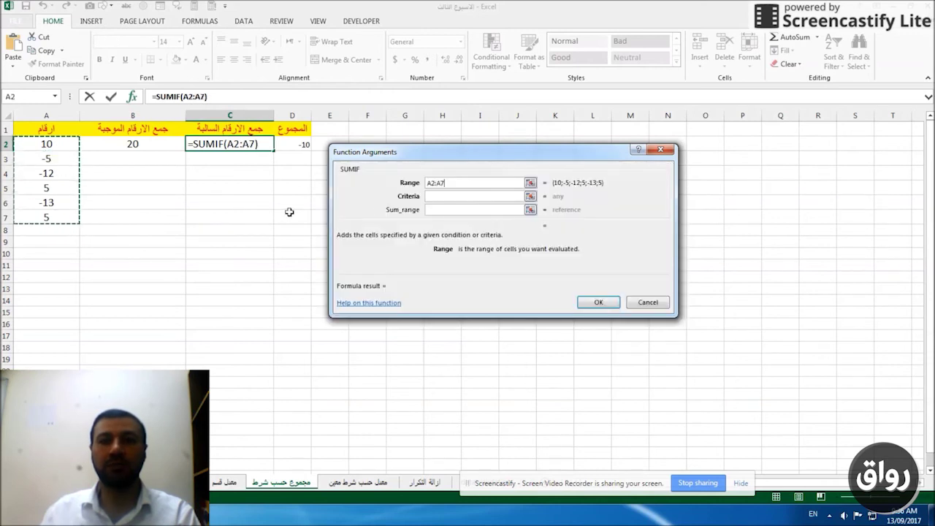
pyautogui.click(452, 199)
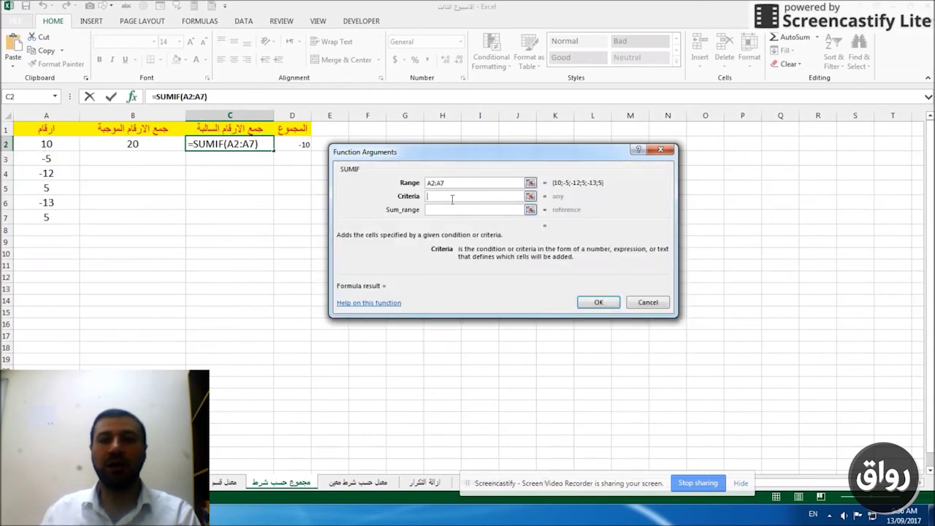
pyautogui.write('<')
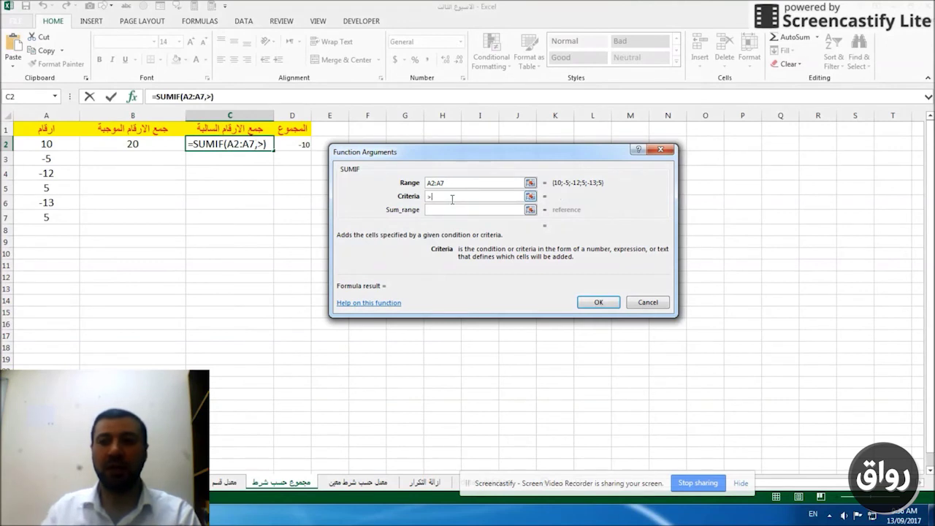
pyautogui.press('BackSpace')
pyautogui.write('<0')
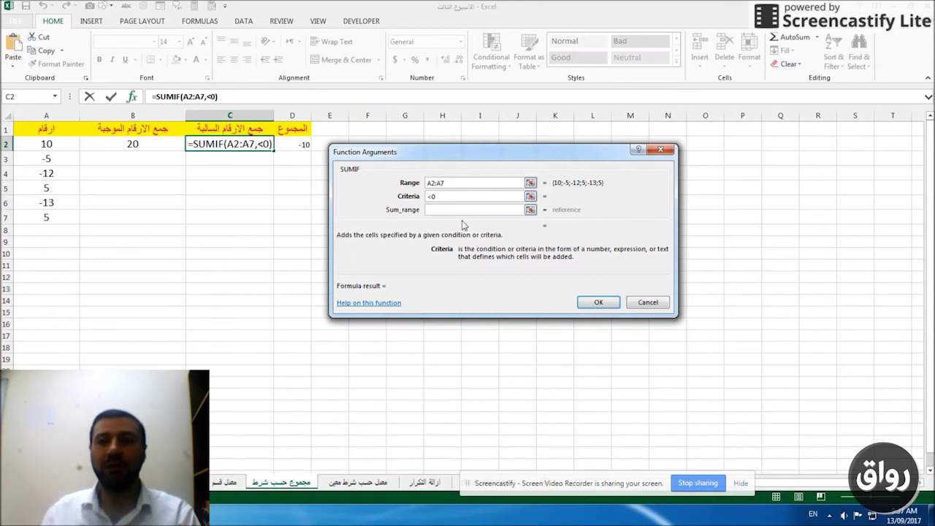
pyautogui.click(599, 303)
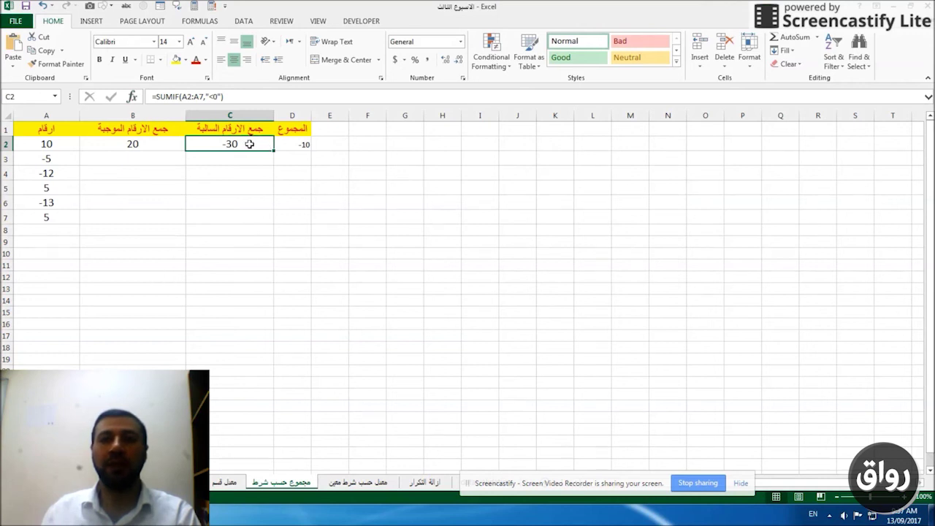
# Check the sum in C2 against the negative numbers in A3, A4 and A6
pyautogui.click(57, 159)
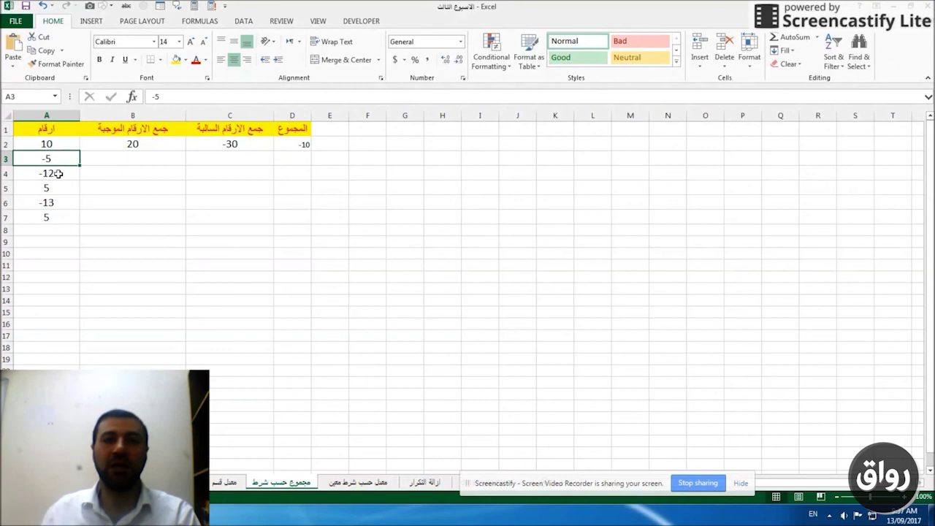
pyautogui.click(59, 173)
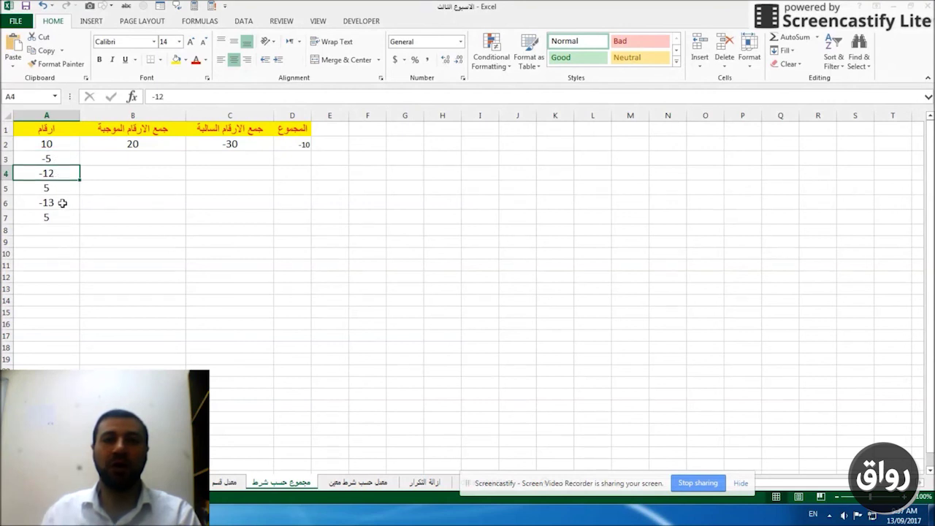
pyautogui.click(62, 204)
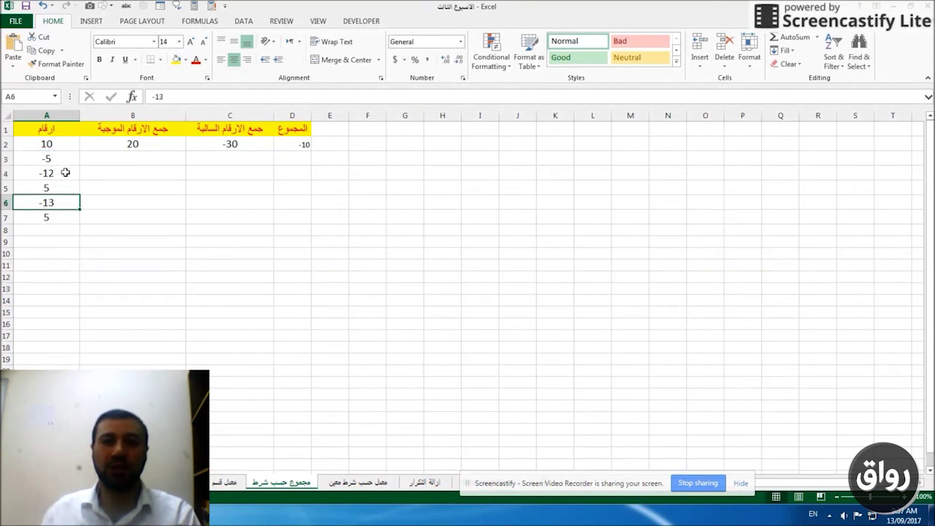
pyautogui.click(65, 172)
pyautogui.click(64, 159)
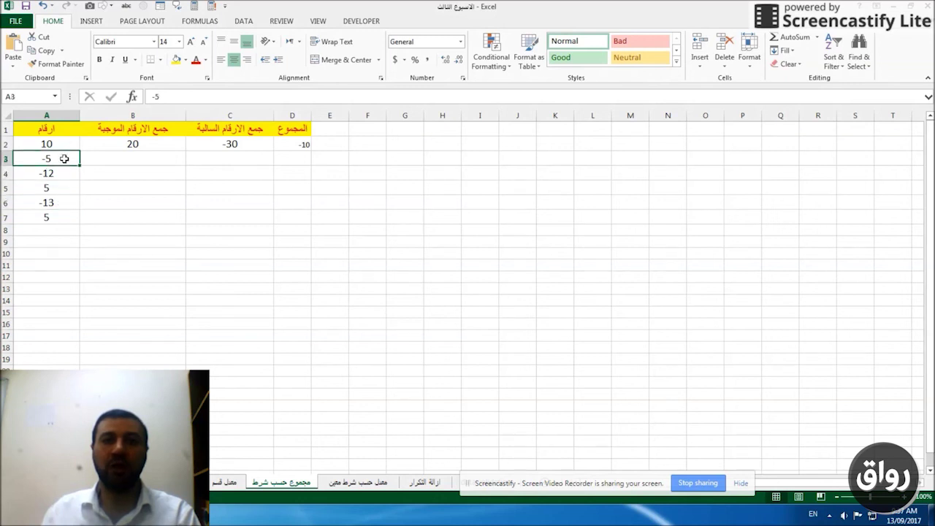
pyautogui.click(229, 145)
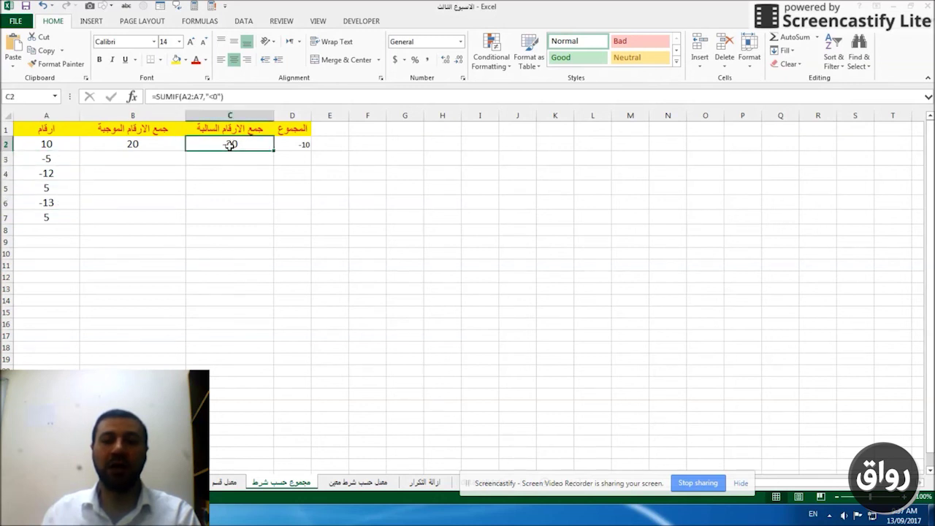
# Compare the SUM formula in D2 with the SUMIF formulas in B2 and C2, and stop the screen sharing
pyautogui.click(295, 145)
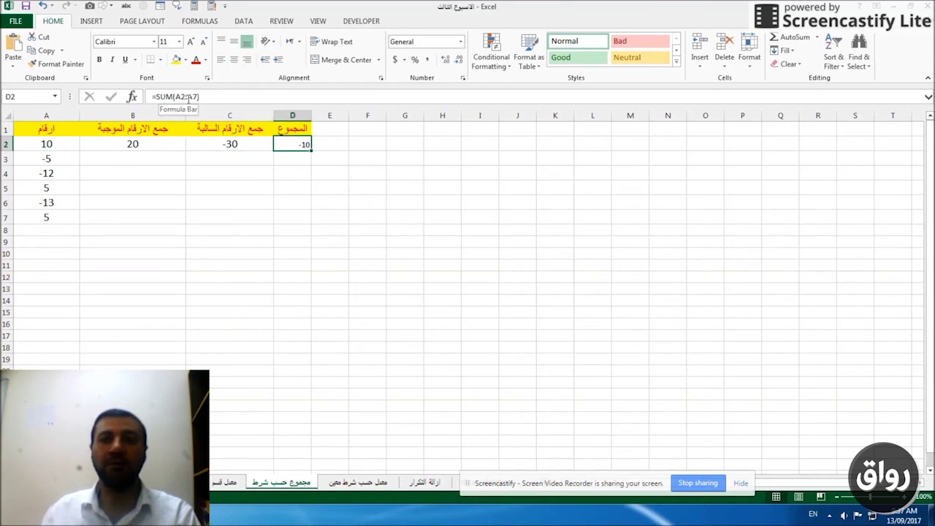
pyautogui.click(161, 144)
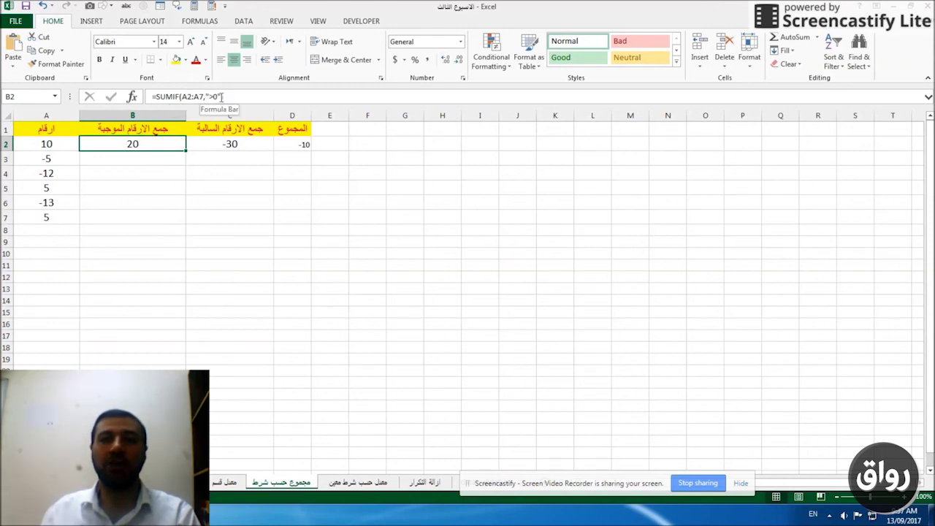
pyautogui.click(247, 144)
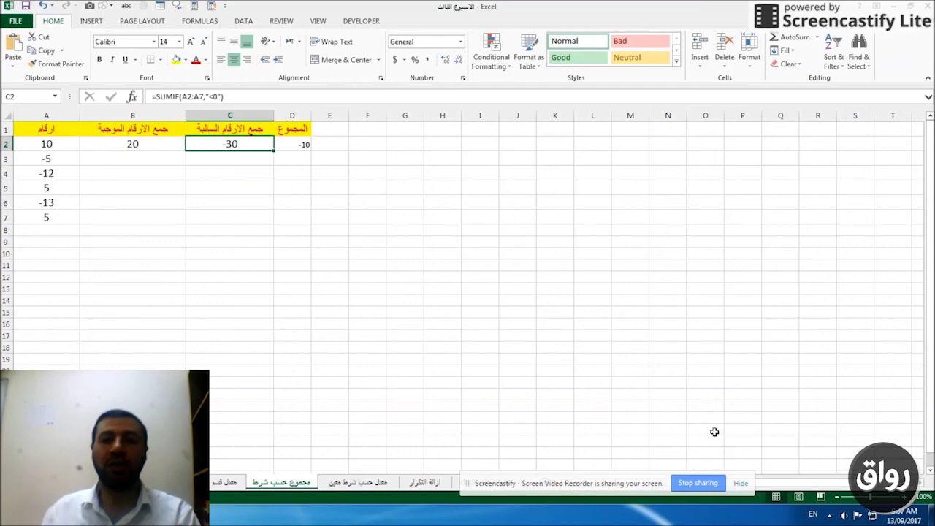
pyautogui.click(698, 483)
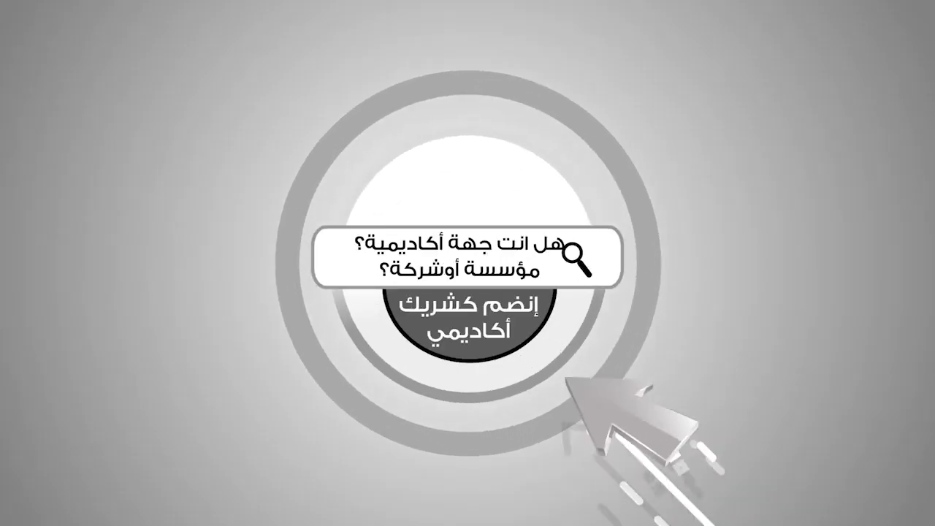